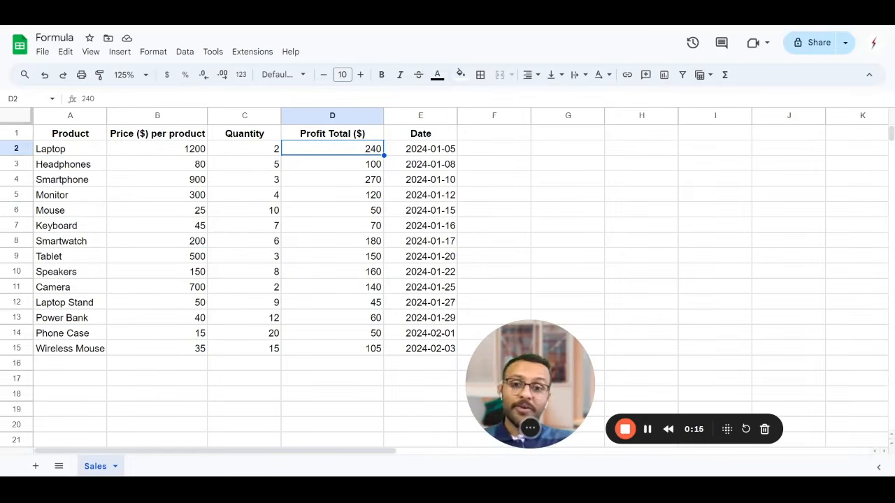
pyautogui.moveTo(507, 390); pyautogui.dragTo(807, 387)
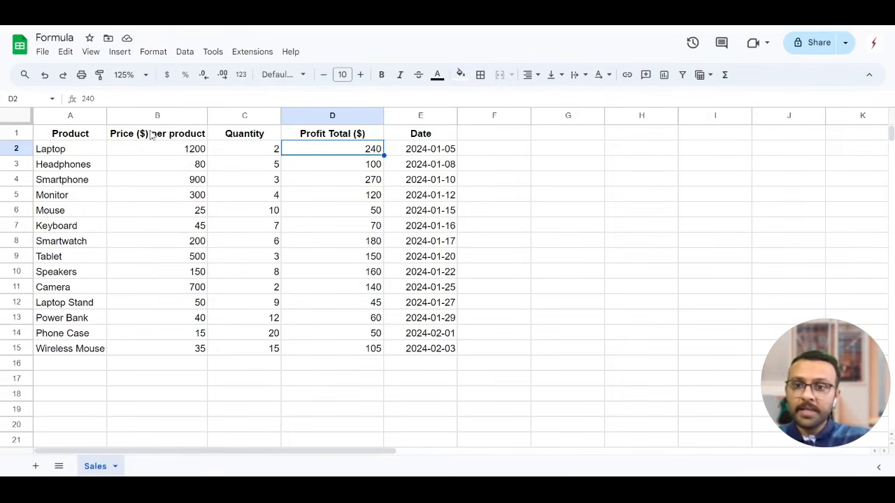
pyautogui.moveTo(161, 135); pyautogui.dragTo(164, 339)
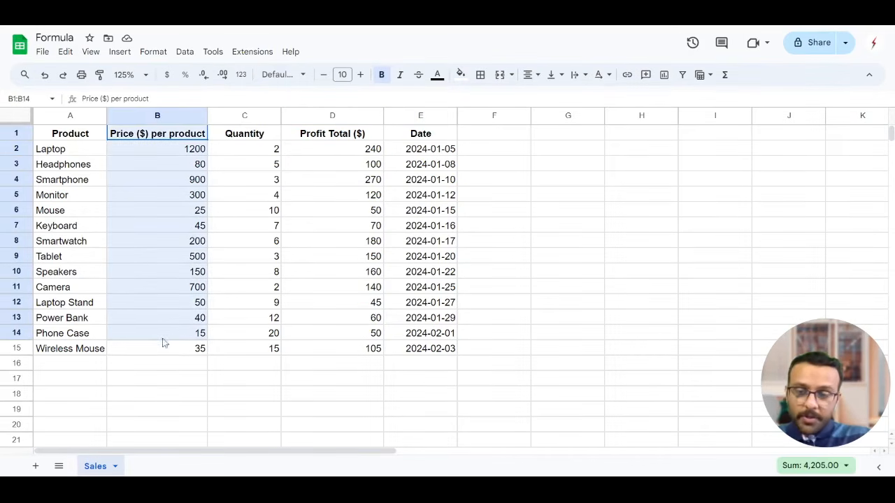
pyautogui.moveTo(246, 137); pyautogui.dragTo(253, 303)
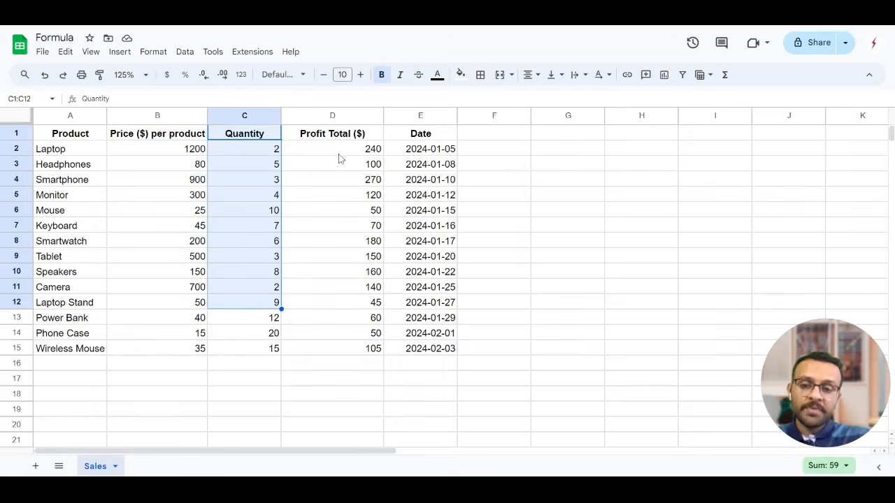
pyautogui.moveTo(336, 135); pyautogui.dragTo(359, 349)
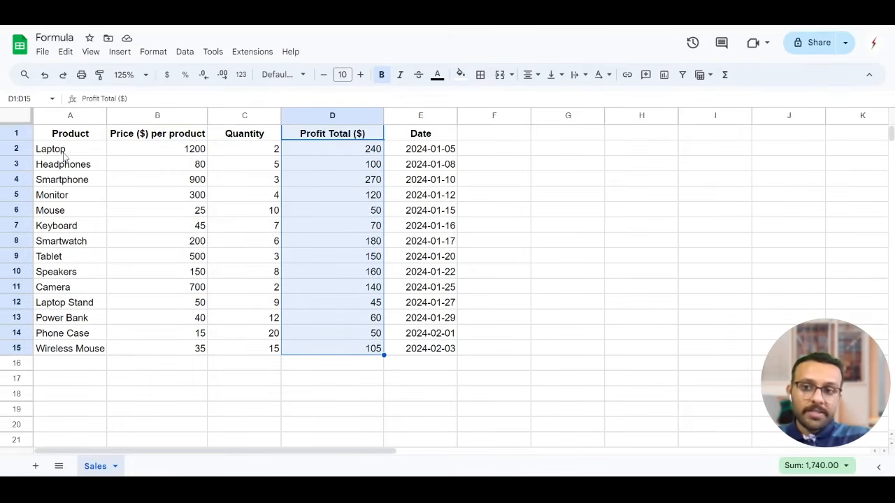
pyautogui.moveTo(60, 155); pyautogui.dragTo(260, 149)
pyautogui.moveTo(44, 166); pyautogui.dragTo(231, 168)
# - Rename the Profit Total header in D1 to "Profit for that Product ($)" and widen column D to fit it
pyautogui.click(348, 136)
pyautogui.doubleClick(345, 133)
pyautogui.press('BackSpace')
pyautogui.write('for that Produc')
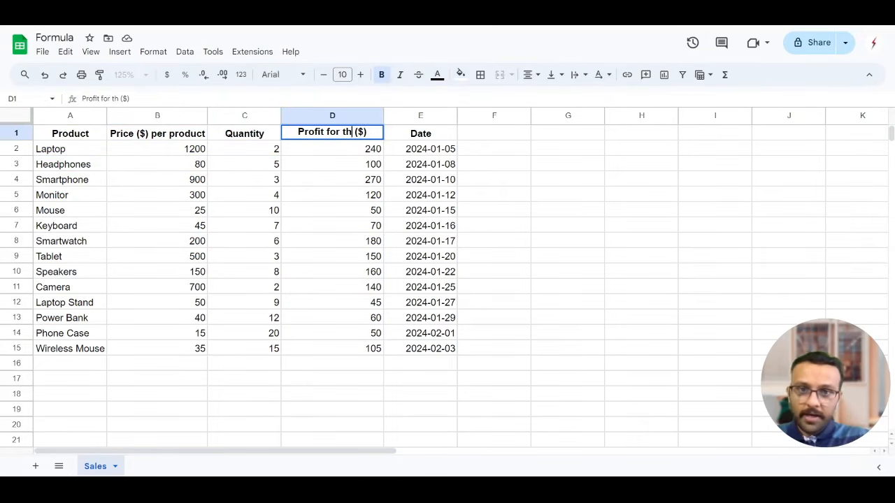
pyautogui.write('t')
pyautogui.press('Return')
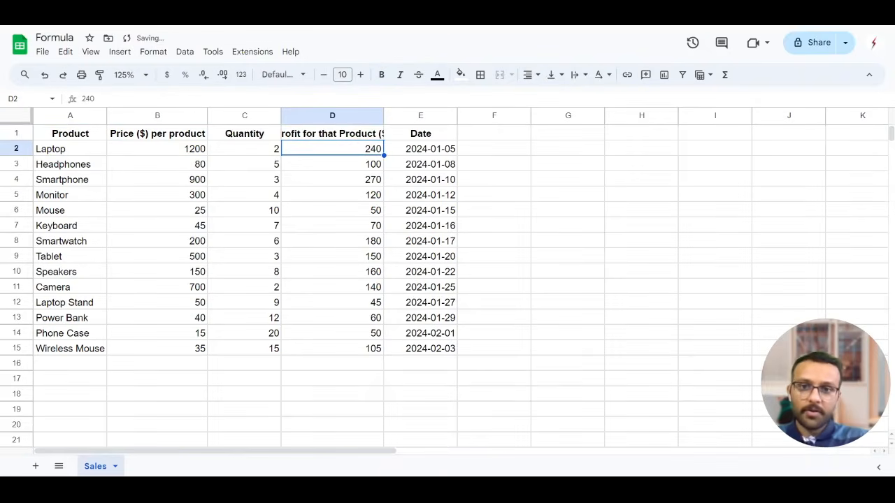
pyautogui.moveTo(383, 116); pyautogui.dragTo(431, 116)
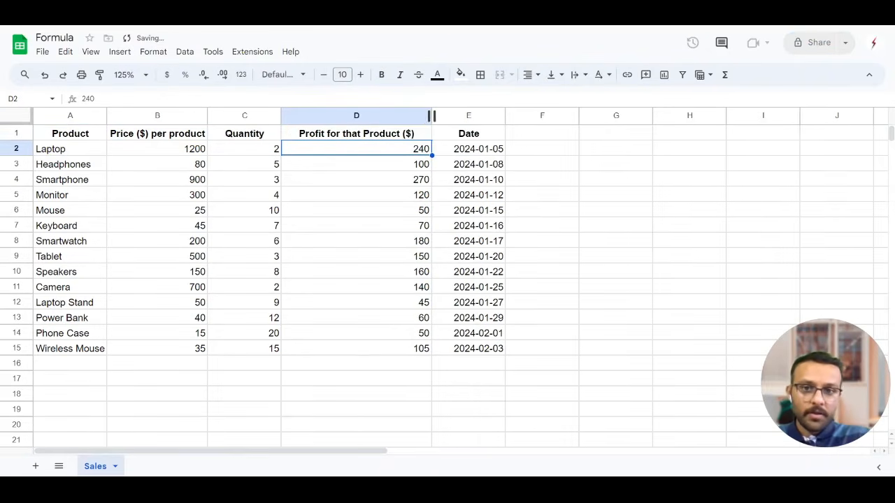
# - Put "Overall" in front of the D1 header so it reads "Overall Profit for that Product ($)", and widen column D further
pyautogui.doubleClick(372, 138)
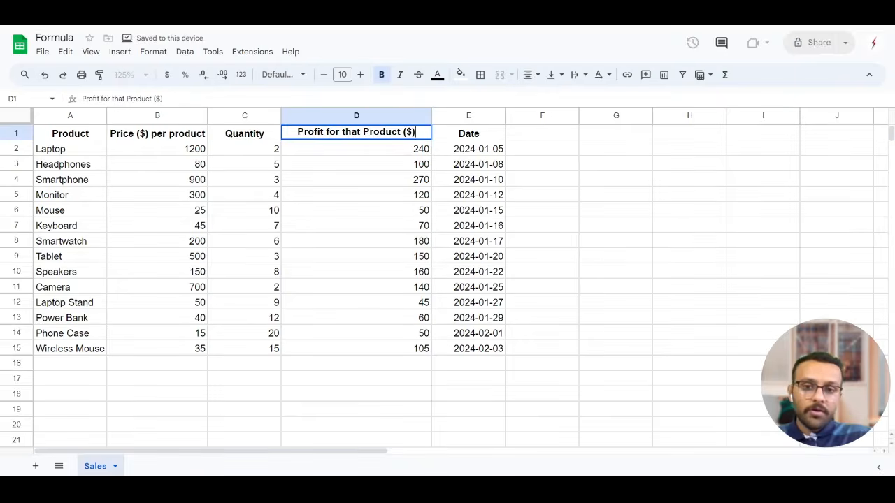
pyautogui.press('Home')
pyautogui.write('Overall')
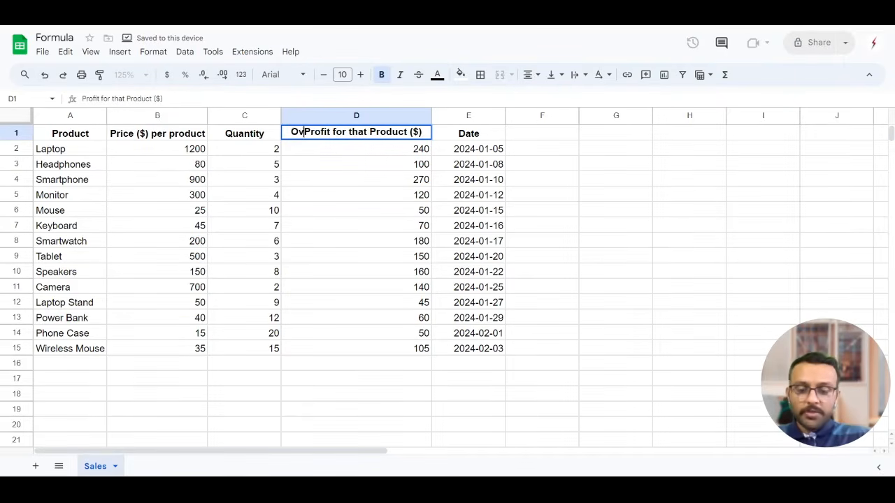
pyautogui.press('Return')
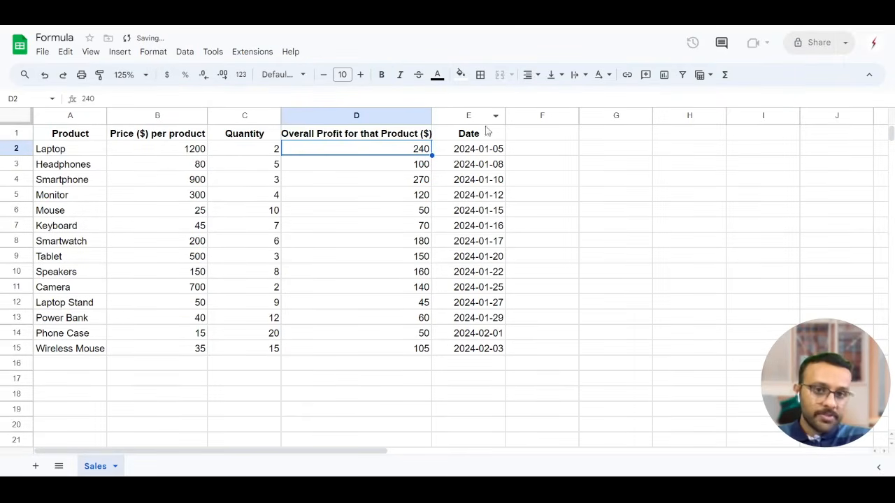
pyautogui.click(329, 231)
pyautogui.moveTo(431, 115); pyautogui.dragTo(454, 116)
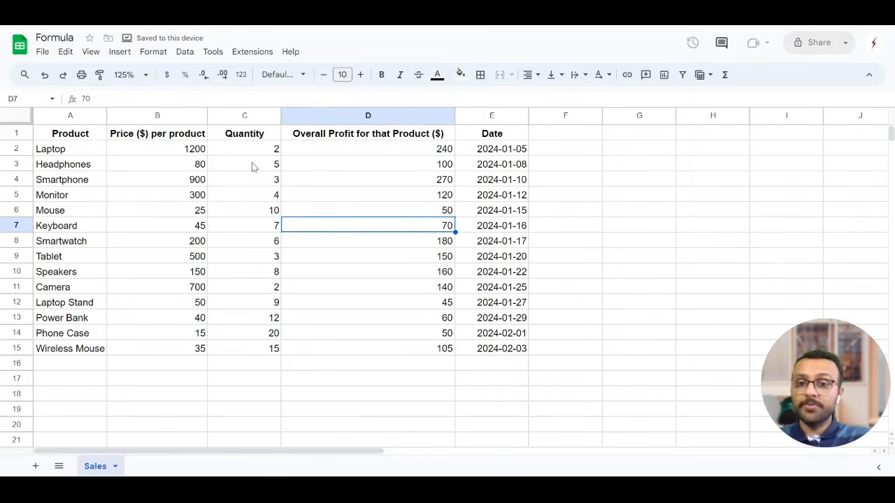
# - Freeze the header row (row 1) of the Sales sheet
pyautogui.click(21, 134)
pyautogui.click(91, 52)
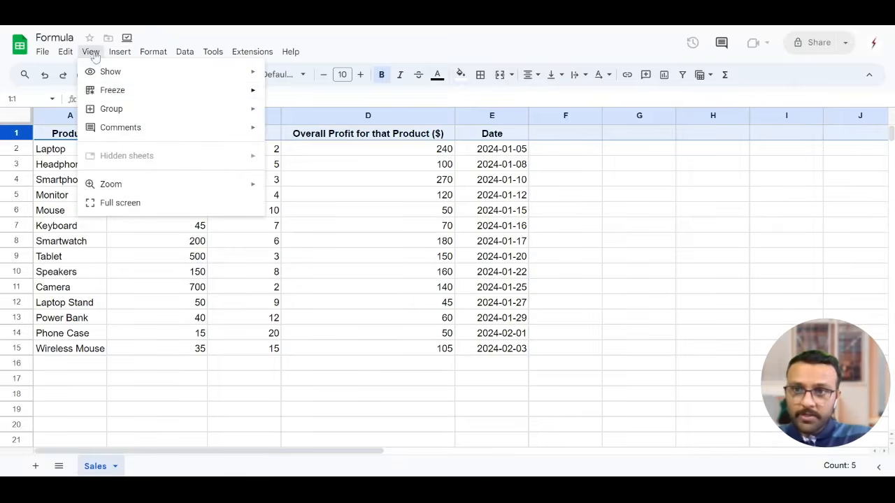
pyautogui.moveTo(245, 96)
pyautogui.click(285, 113)
pyautogui.click(157, 225)
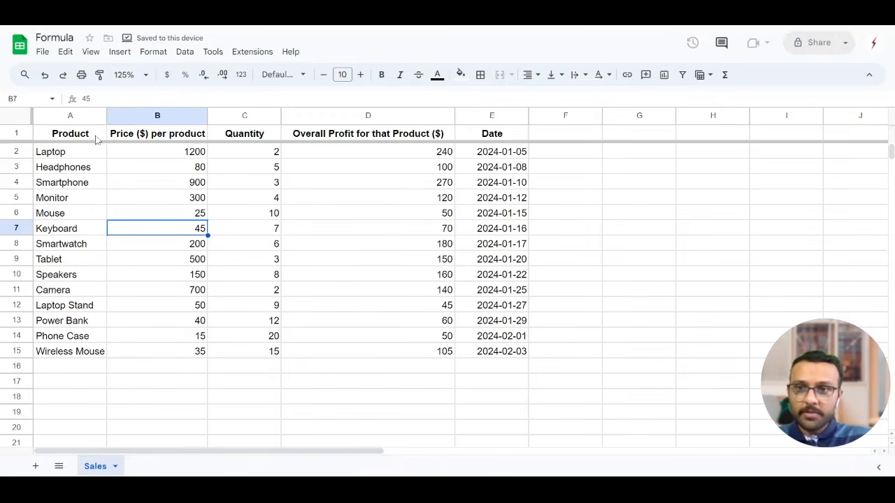
# - Wrap the text in the header row and narrow column D so its header breaks onto two lines
pyautogui.click(19, 135)
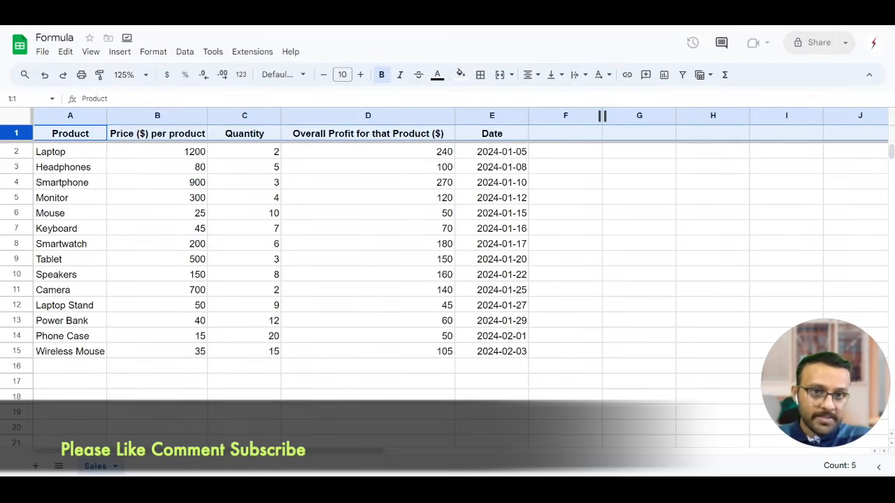
pyautogui.click(587, 76)
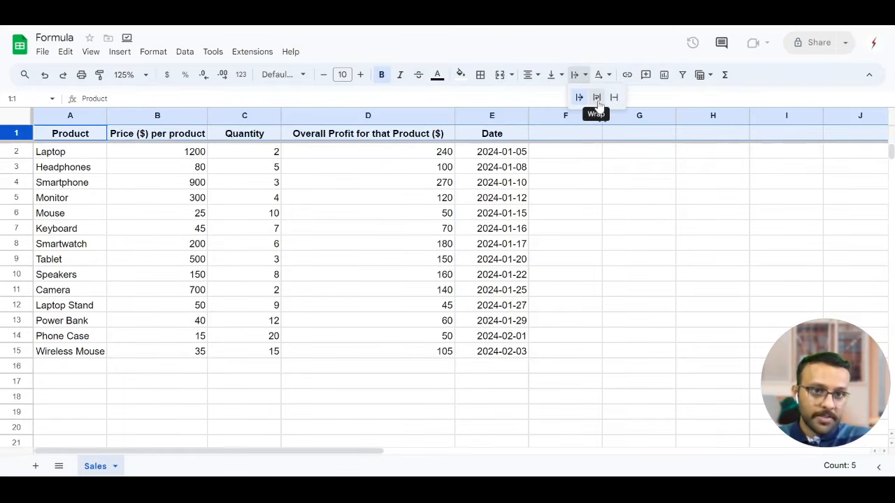
pyautogui.click(598, 100)
pyautogui.click(463, 182)
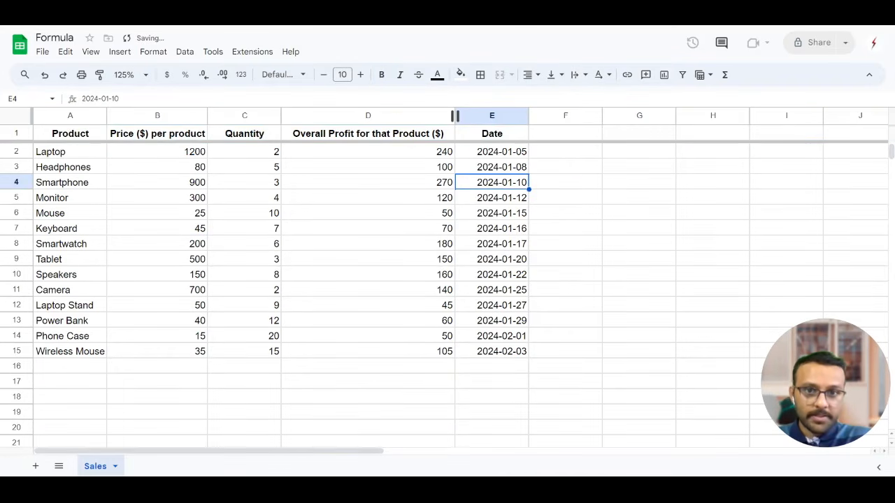
pyautogui.moveTo(455, 115); pyautogui.dragTo(413, 115)
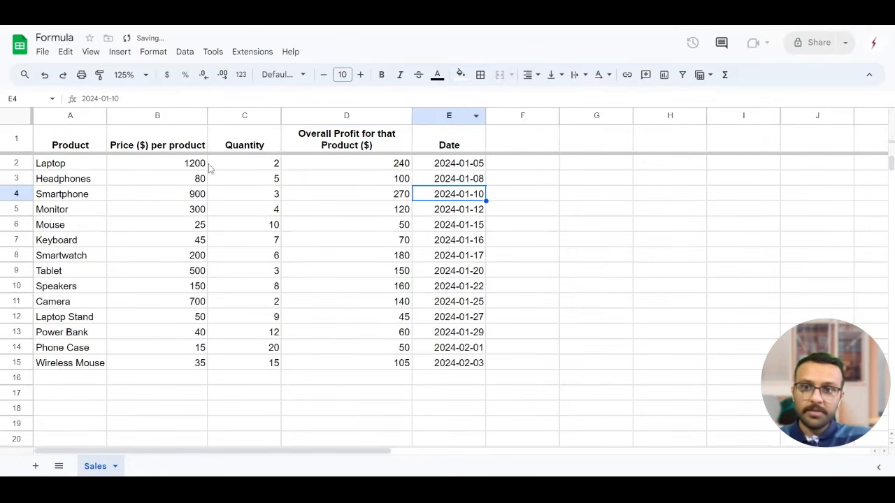
# - Center all the table's data in A1:E15 horizontally
pyautogui.click(135, 213)
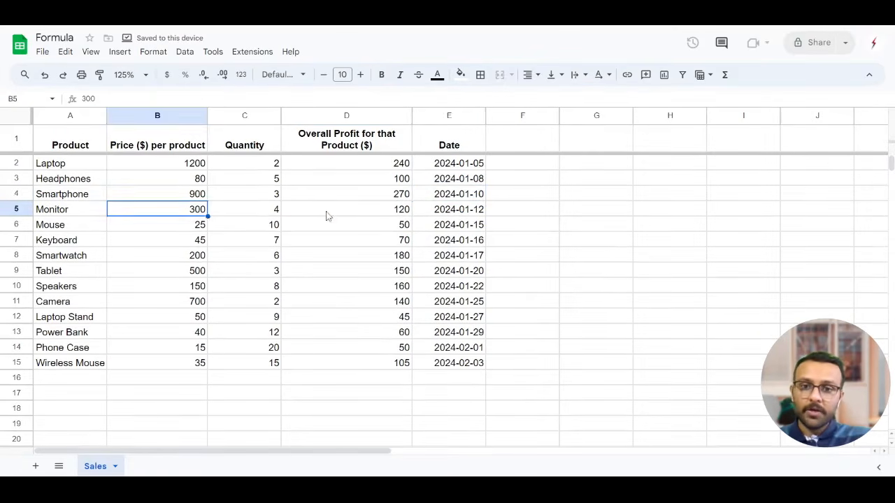
pyautogui.hotkey('ctrl', 'a')
pyautogui.click(531, 75)
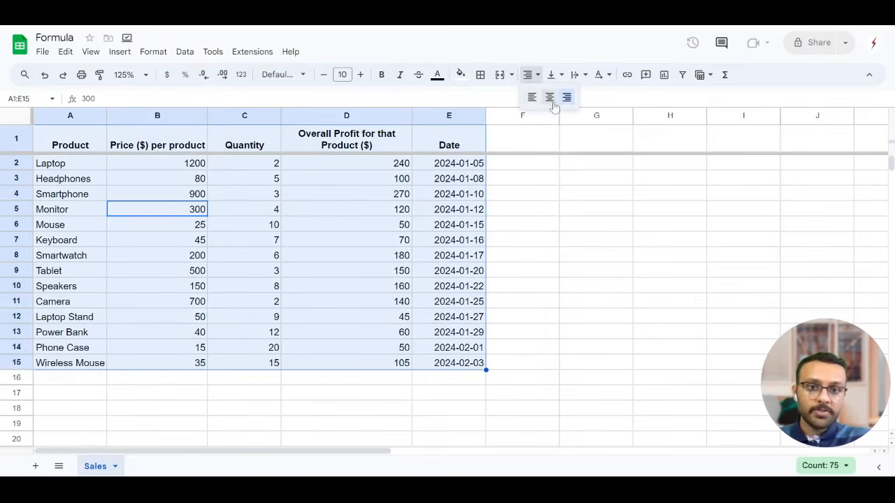
pyautogui.click(549, 97)
pyautogui.click(458, 260)
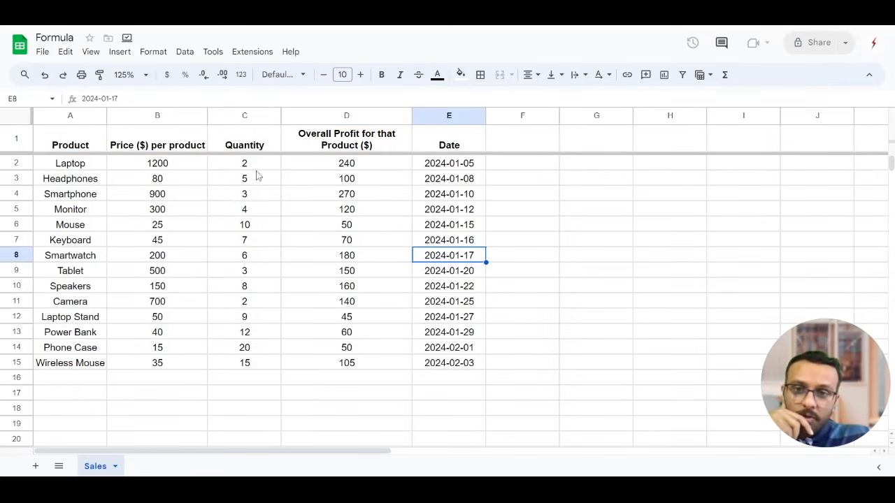
# - Insert a column before the Overall Profit column and give it the header "Sales for the product" in D1
pyautogui.rightClick(306, 116)
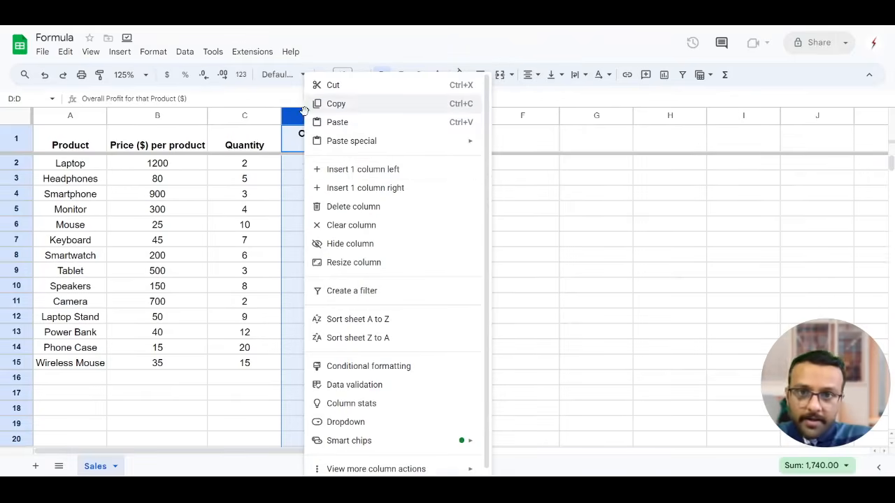
pyautogui.click(402, 169)
pyautogui.click(342, 177)
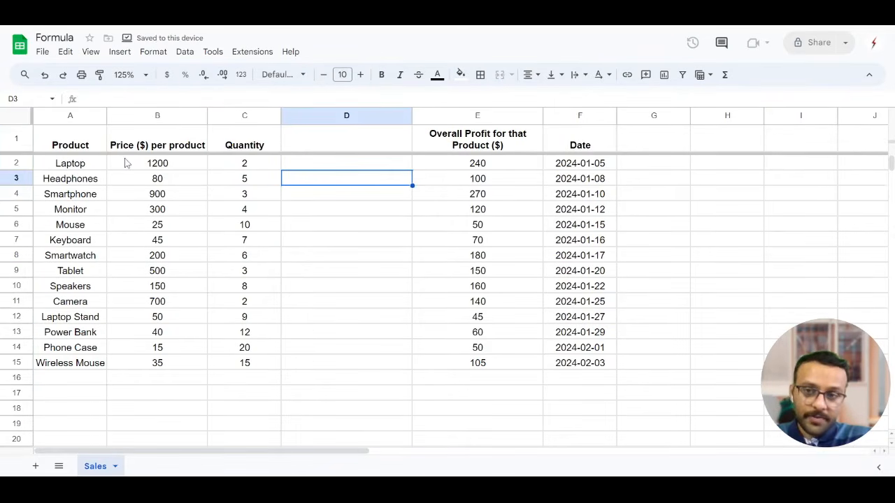
pyautogui.click(332, 145)
pyautogui.write('Sale')
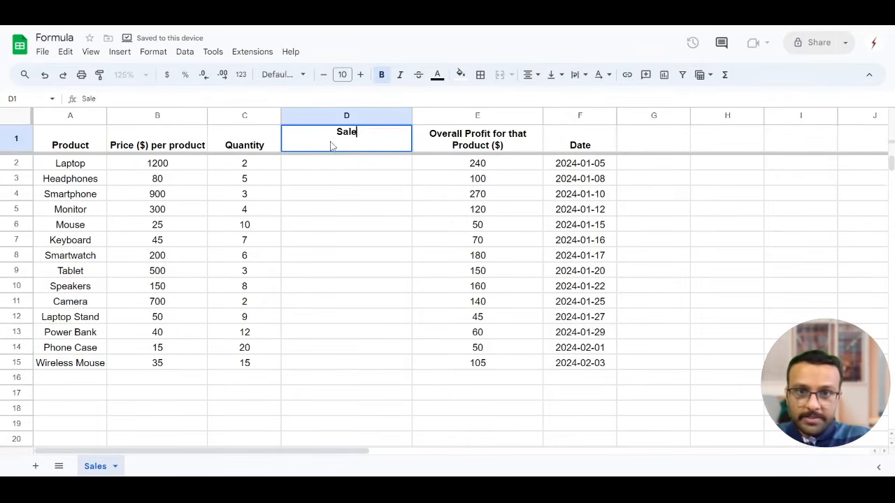
pyautogui.write('s for the product')
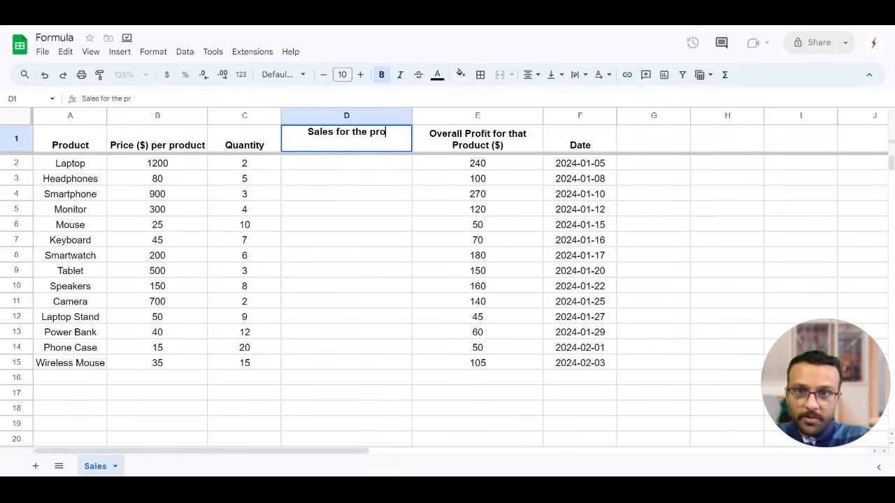
pyautogui.press('Return')
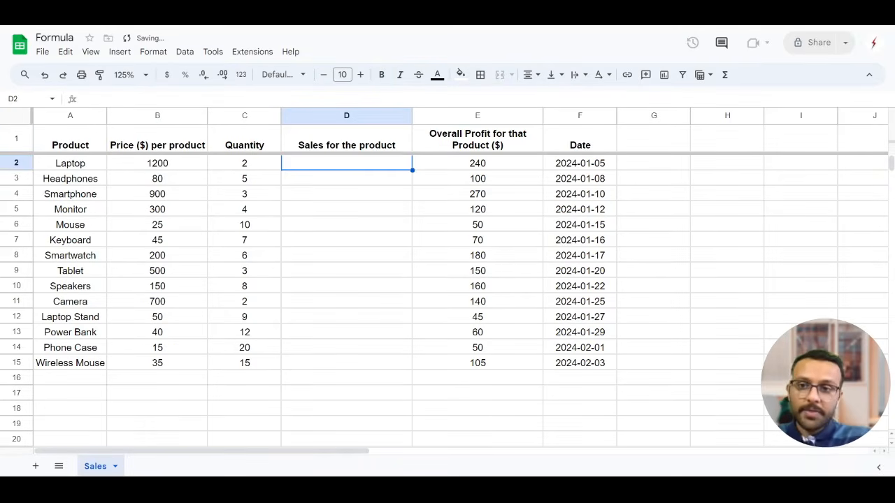
# - Enter the price-times-quantity sales amounts as plain numbers: 2400 for Laptop in D2 and 400 for Headphones in D3
pyautogui.click(158, 166)
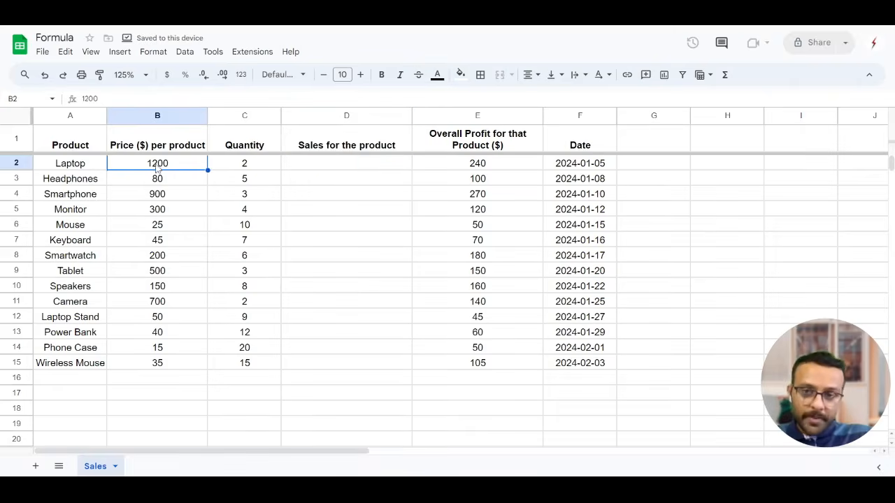
pyautogui.click(243, 167)
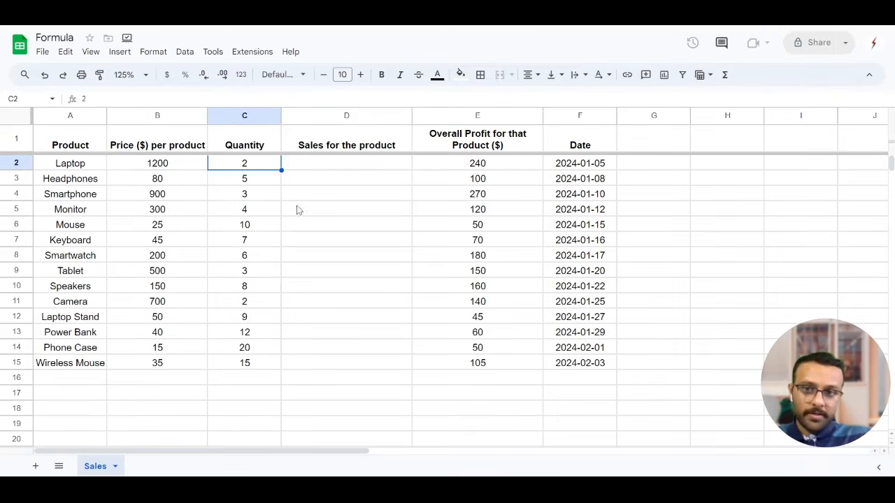
pyautogui.click(88, 184)
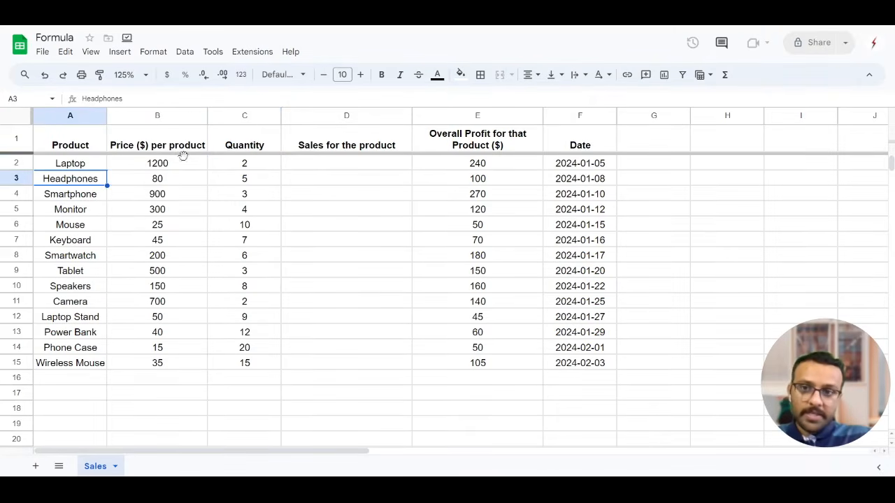
pyautogui.click(243, 184)
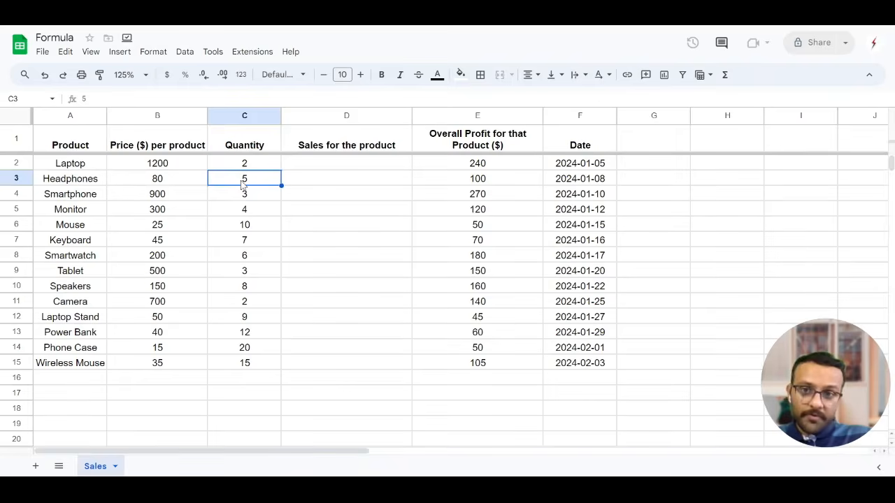
pyautogui.click(158, 179)
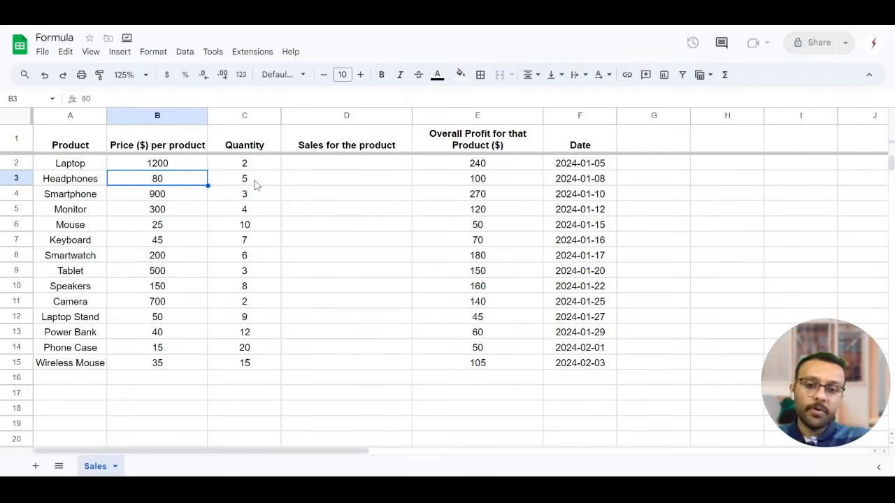
pyautogui.click(333, 166)
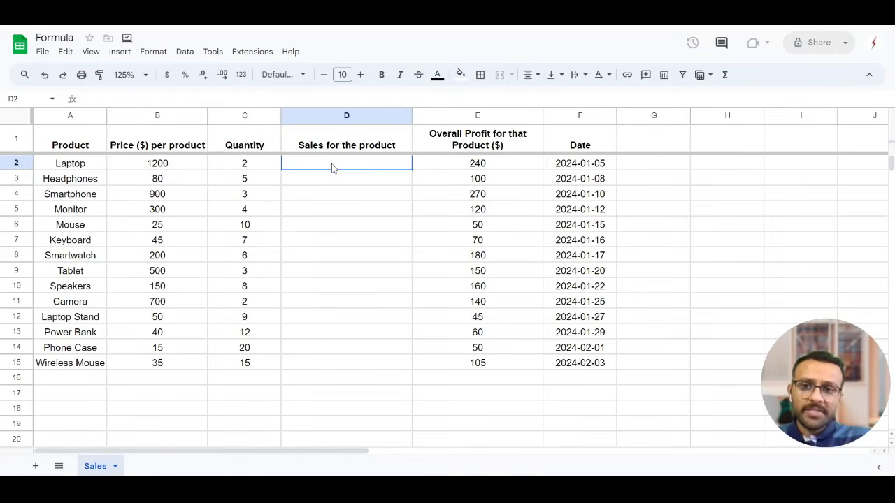
pyautogui.write('2400')
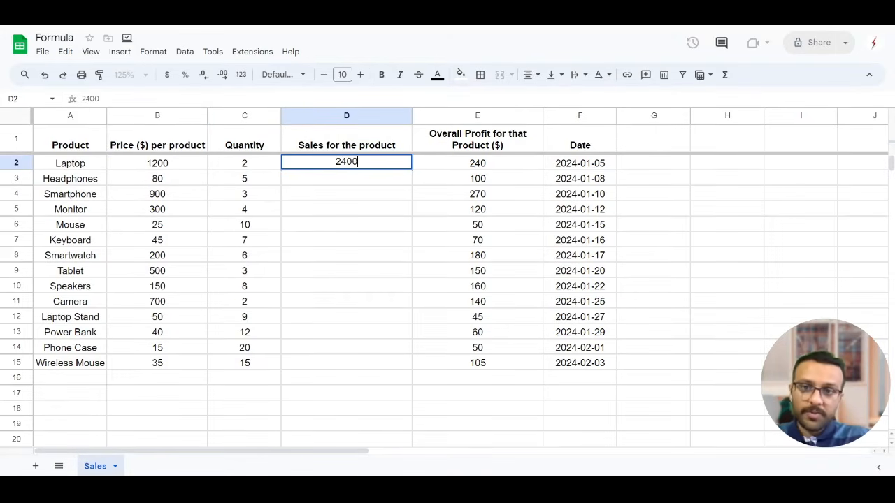
pyautogui.press('Return')
pyautogui.write('400')
pyautogui.press('Return')
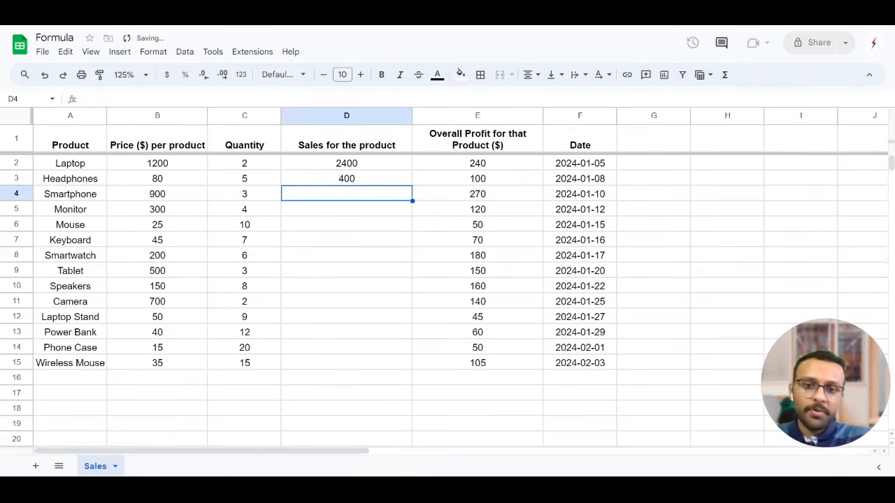
# - Clear the manually entered sales amounts in D2:D3
pyautogui.moveTo(334, 165); pyautogui.dragTo(335, 182)
pyautogui.press('Delete')
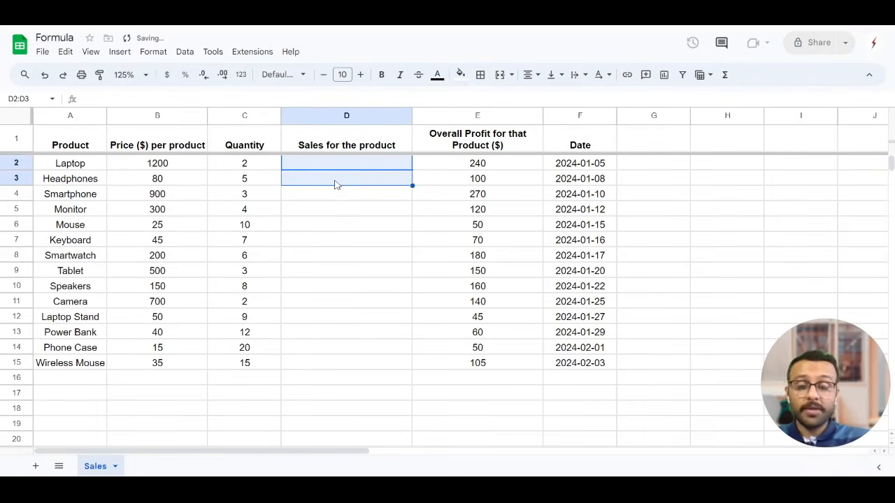
pyautogui.click(347, 228)
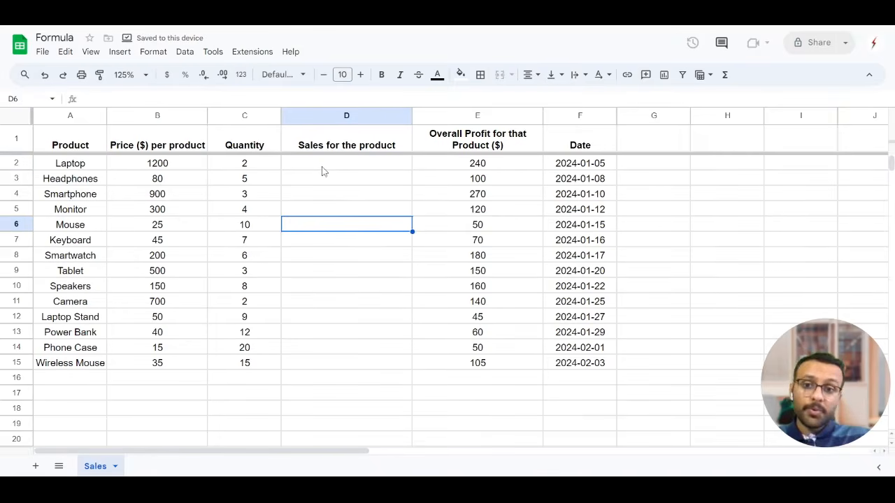
# - Calculate the Laptop's sales in D2 with =B2*C2 and accept the suggested autofill for D3:D15
pyautogui.click(322, 168)
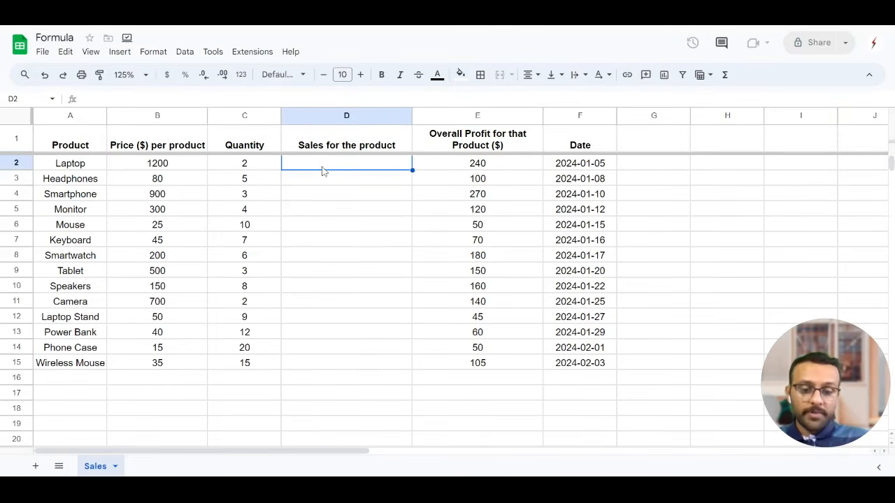
pyautogui.write('=')
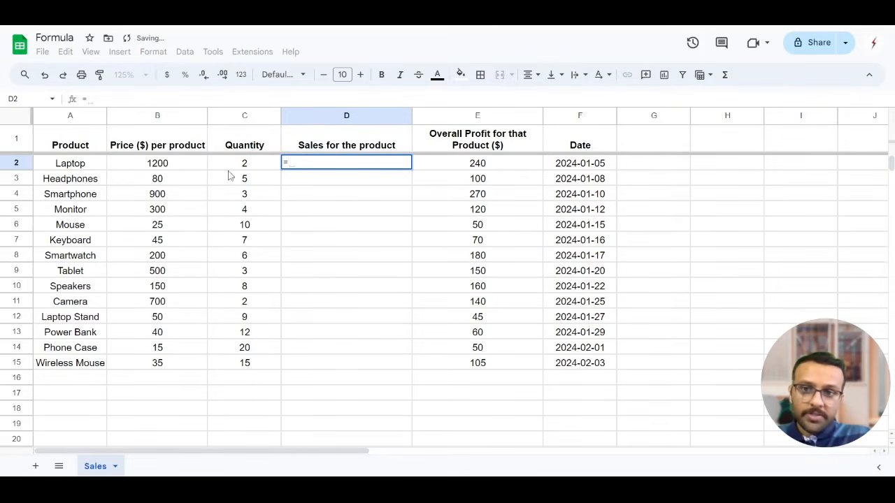
pyautogui.click(186, 168)
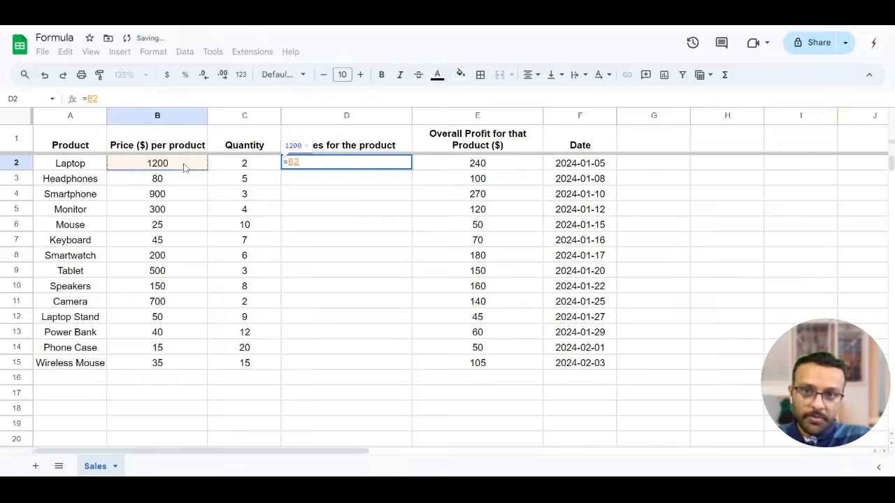
pyautogui.write('*')
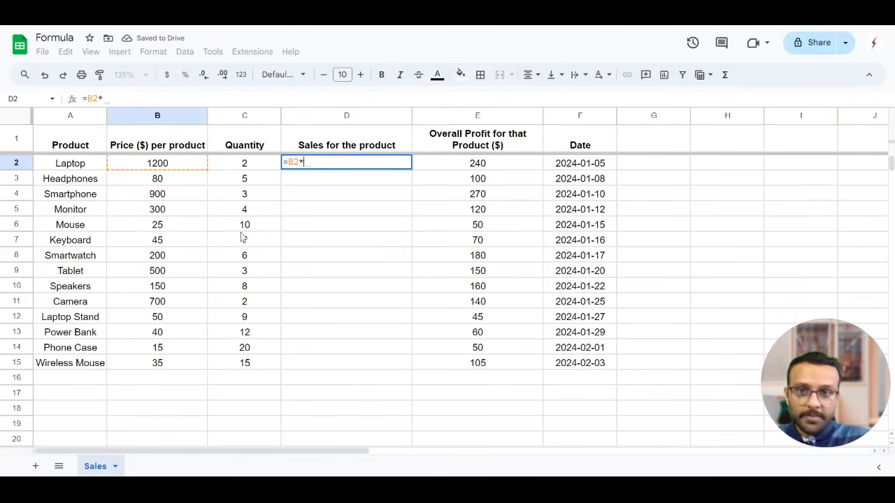
pyautogui.click(241, 168)
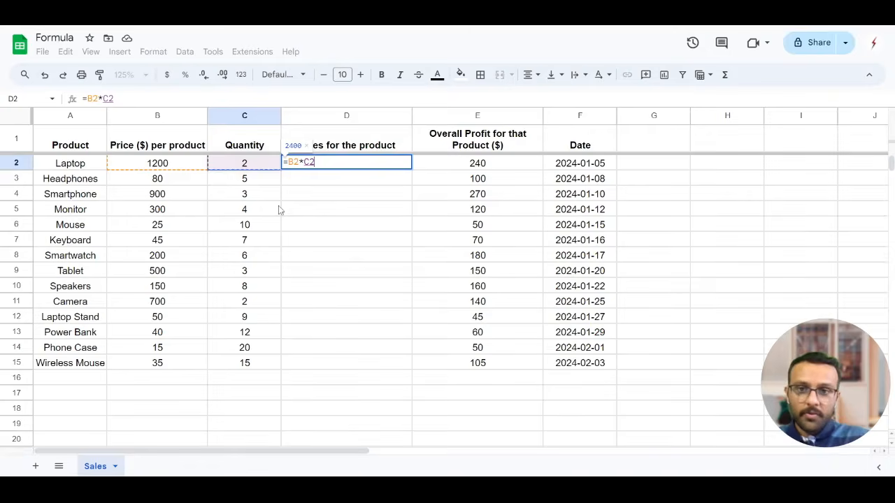
pyautogui.press('Return')
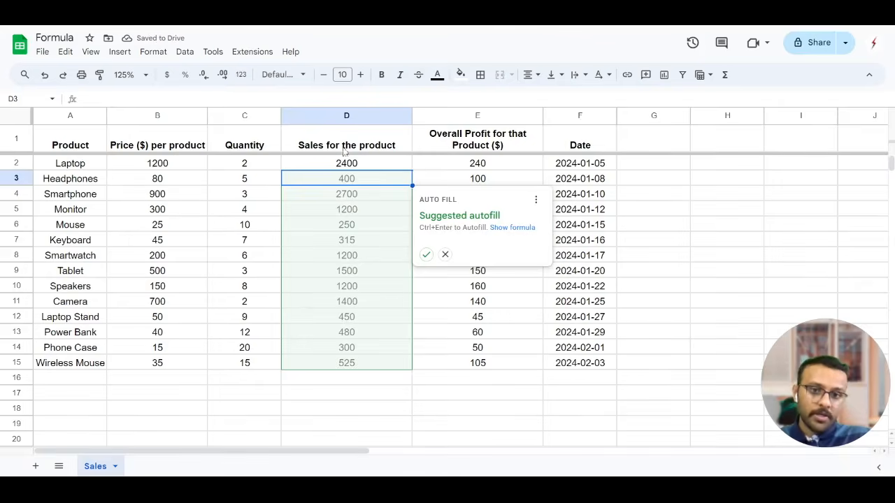
pyautogui.click(426, 254)
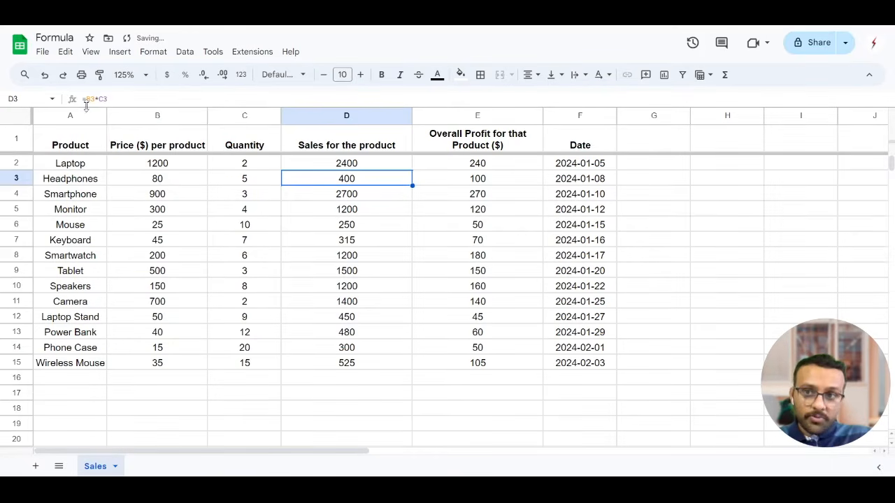
# - Examine the sales formulas in D3, D2 and D13 to see which price and quantity cells each one references
pyautogui.moveTo(108, 99); pyautogui.dragTo(82, 100)
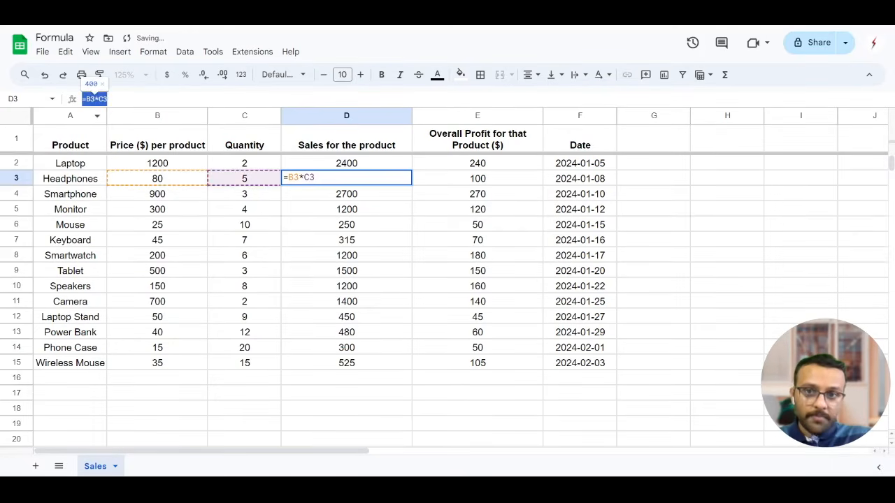
pyautogui.click(346, 222)
pyautogui.click(343, 166)
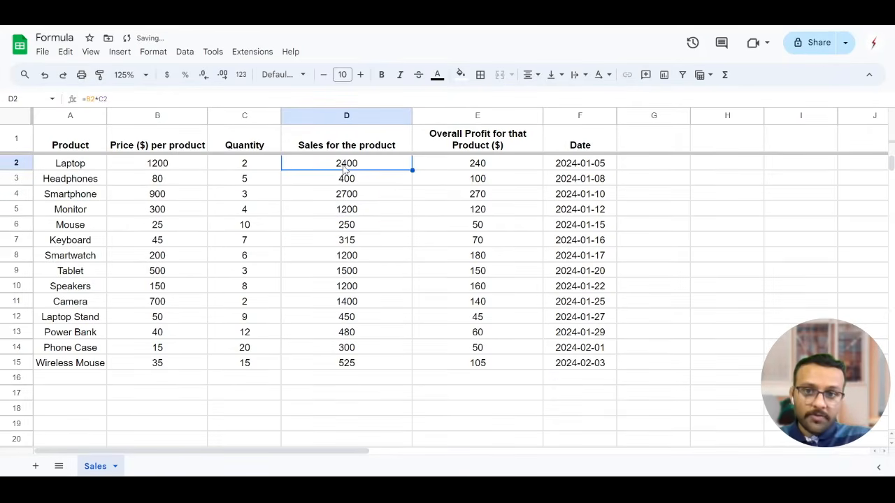
pyautogui.doubleClick(343, 168)
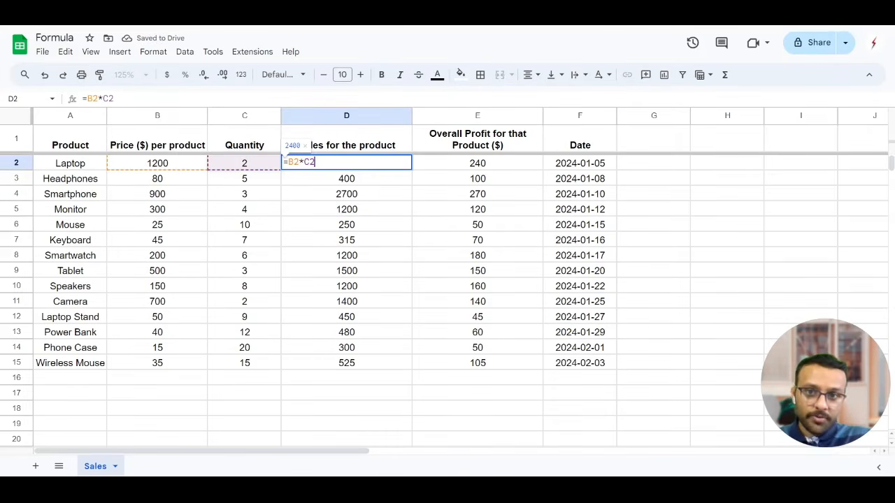
pyautogui.click(331, 182)
pyautogui.doubleClick(331, 182)
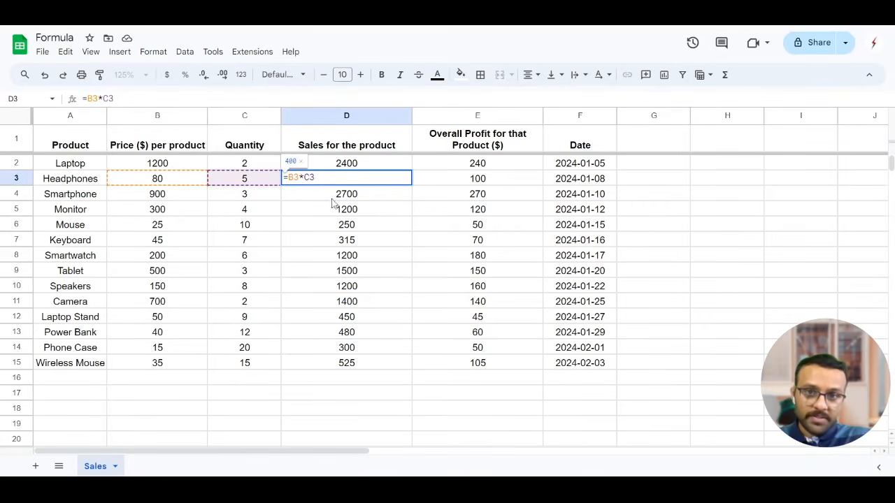
pyautogui.click(348, 334)
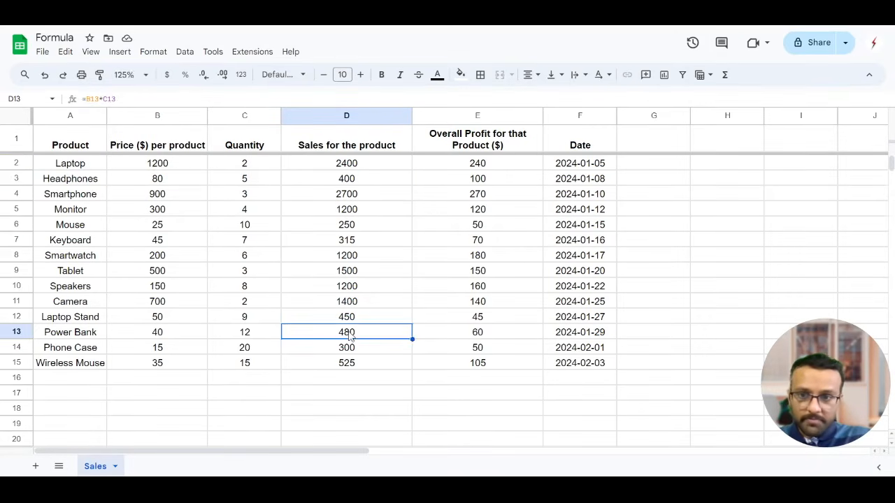
pyautogui.doubleClick(349, 334)
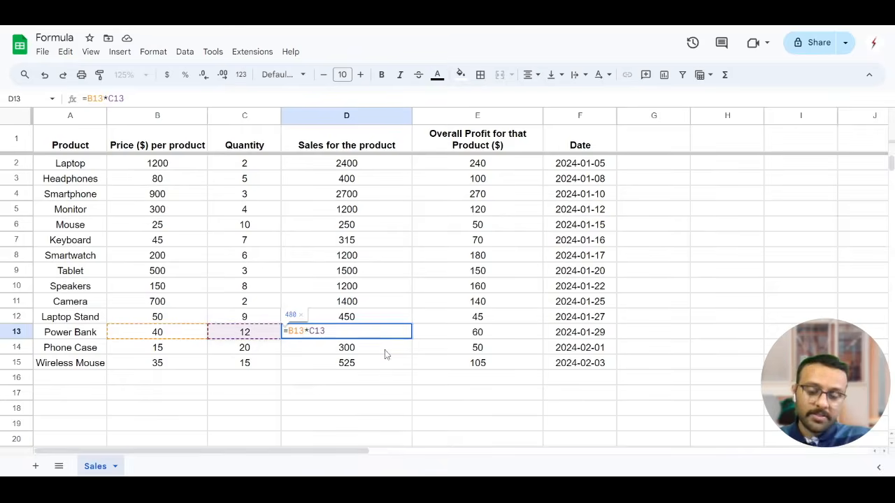
pyautogui.press('Return')
# - Clear the autofilled sales formulas in D3:D15, keeping the formula in D2
pyautogui.moveTo(374, 184); pyautogui.dragTo(390, 374)
pyautogui.press('Delete')
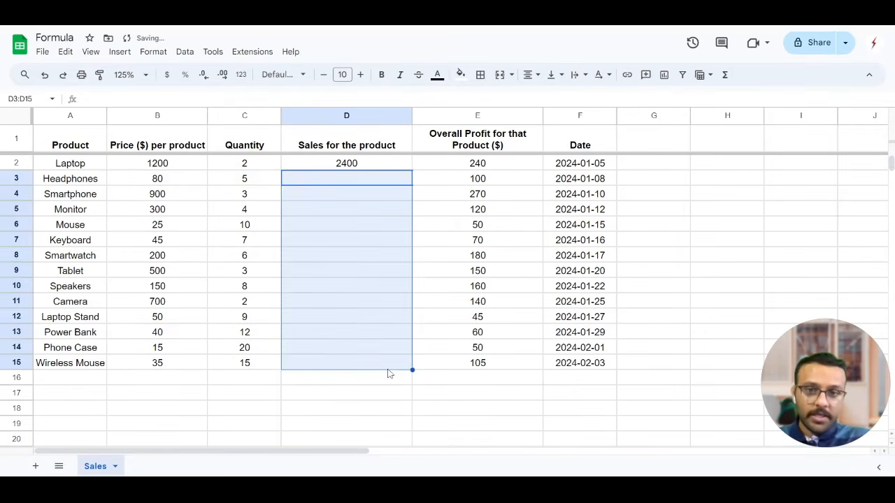
pyautogui.click(445, 187)
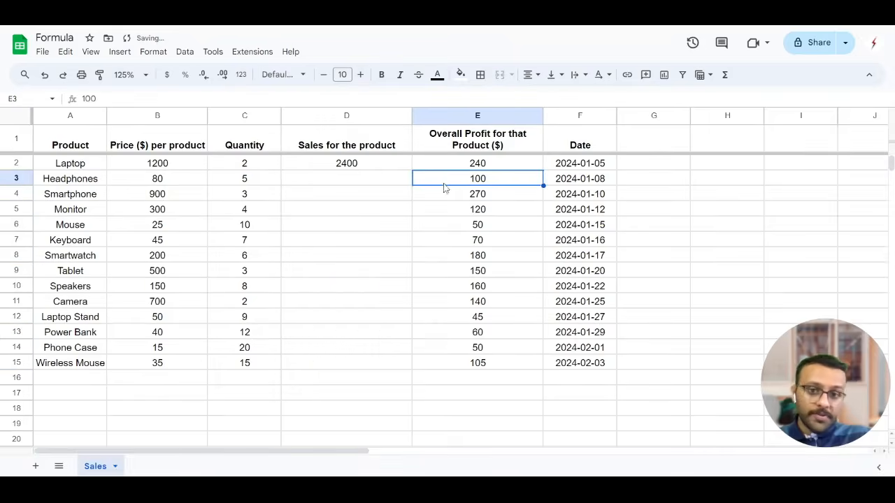
# - Fill the sales formula from D2 down into D3 and inspect the copied formula
pyautogui.click(357, 161)
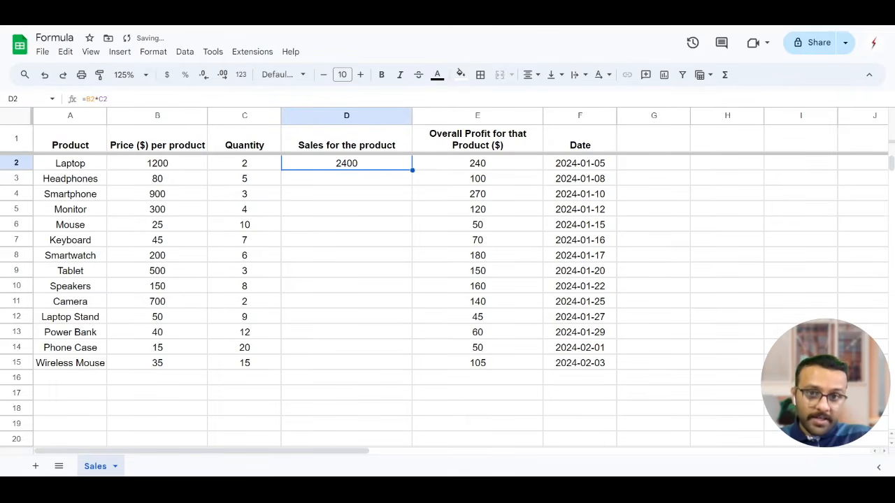
pyautogui.moveTo(413, 171); pyautogui.dragTo(413, 180)
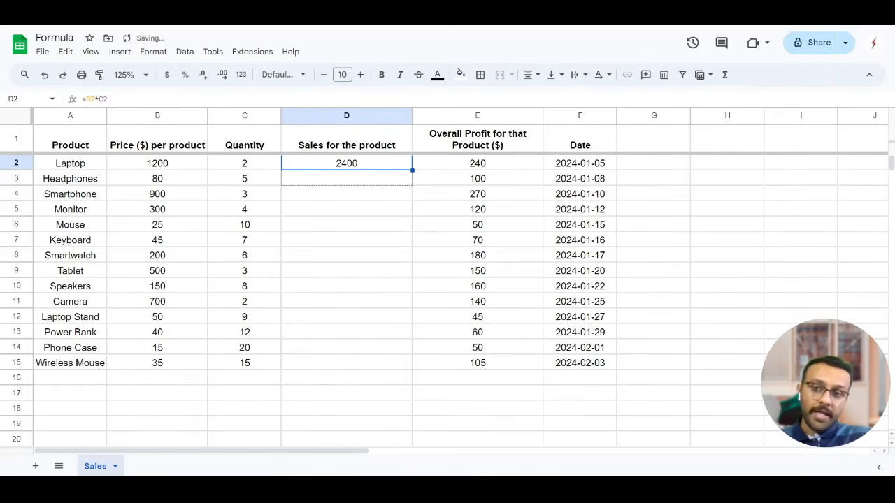
pyautogui.moveTo(412, 179); pyautogui.dragTo(413, 184)
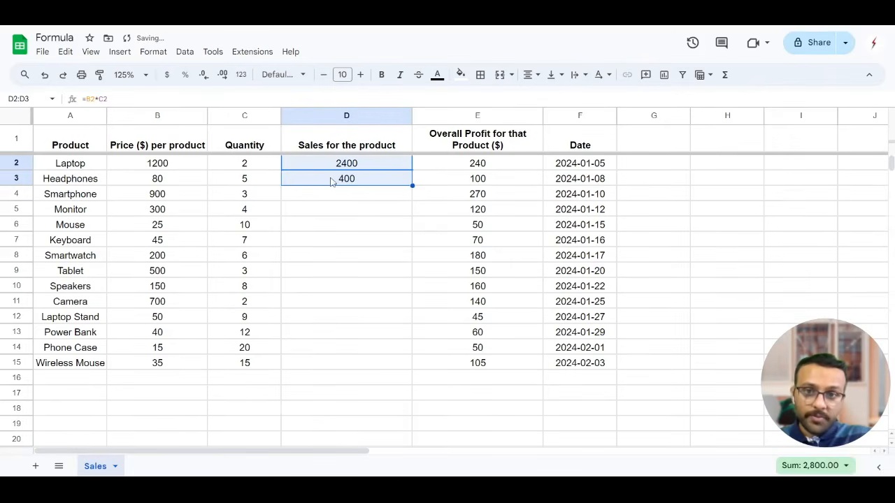
pyautogui.click(330, 181)
pyautogui.moveTo(109, 99); pyautogui.dragTo(81, 100)
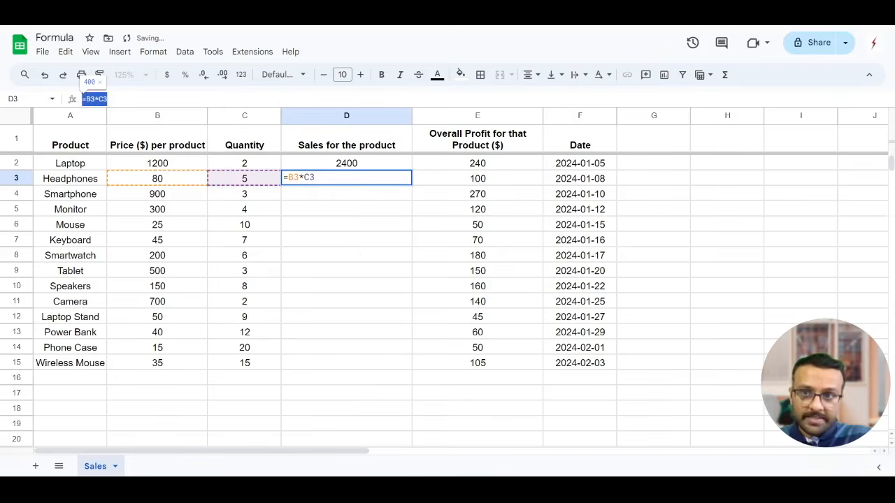
# - Extend the sales formula from D3 down through D15 for the remaining products
pyautogui.click(360, 250)
pyautogui.moveTo(397, 177); pyautogui.dragTo(415, 368)
pyautogui.click(447, 286)
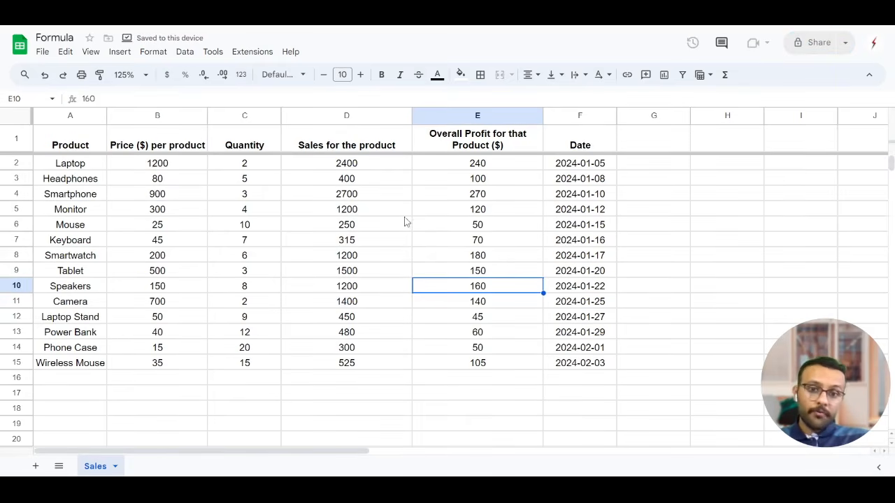
# - Insert a column before the Overall Profit column and give it the header "Profit per quantity sold" in E1
pyautogui.rightClick(585, 116)
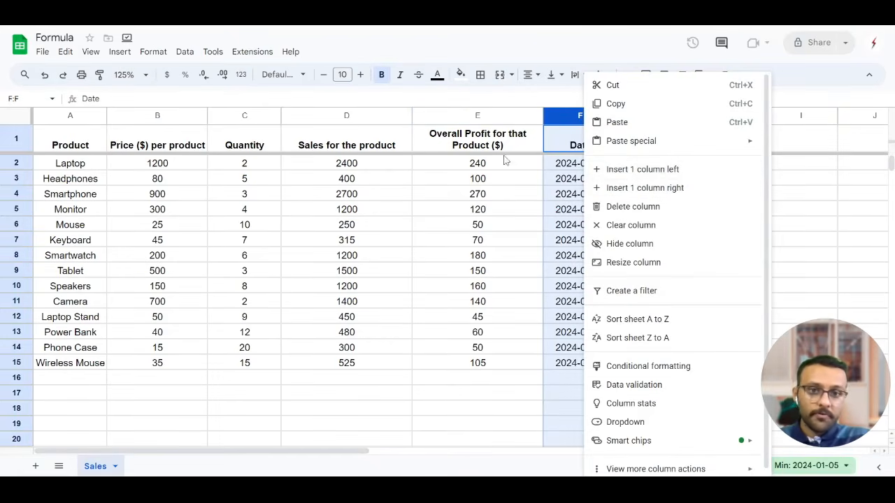
pyautogui.click(502, 178)
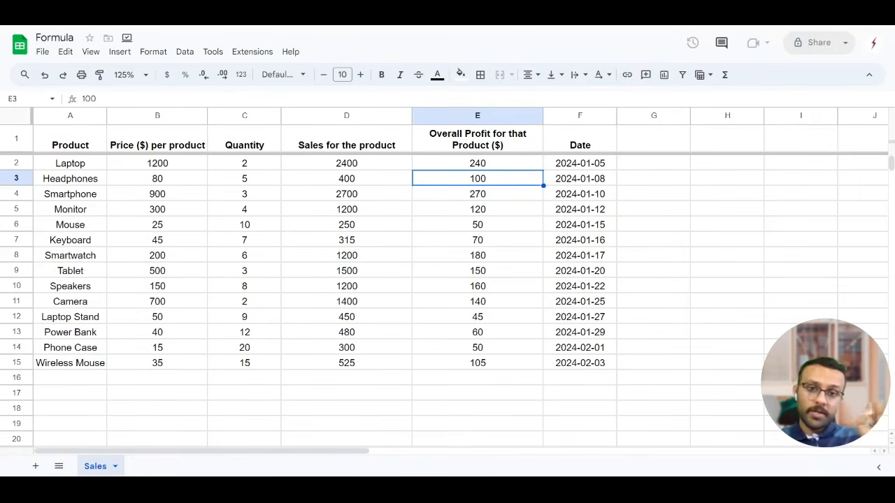
pyautogui.rightClick(481, 122)
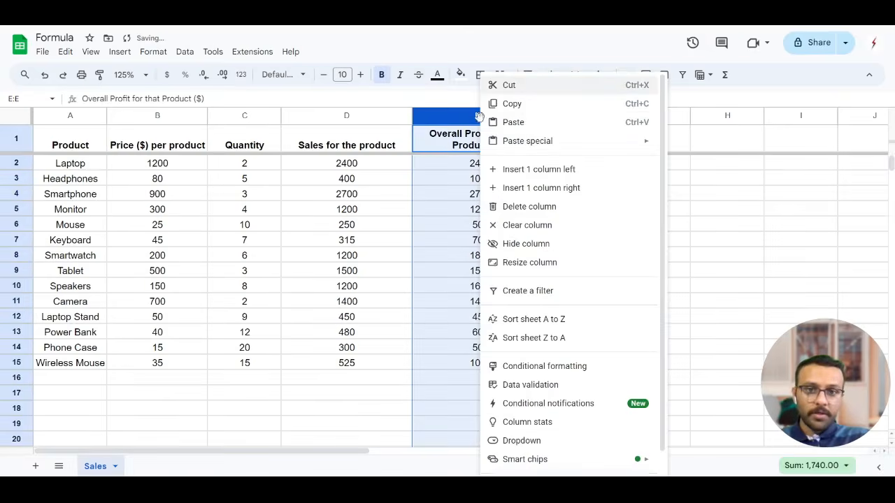
pyautogui.click(547, 170)
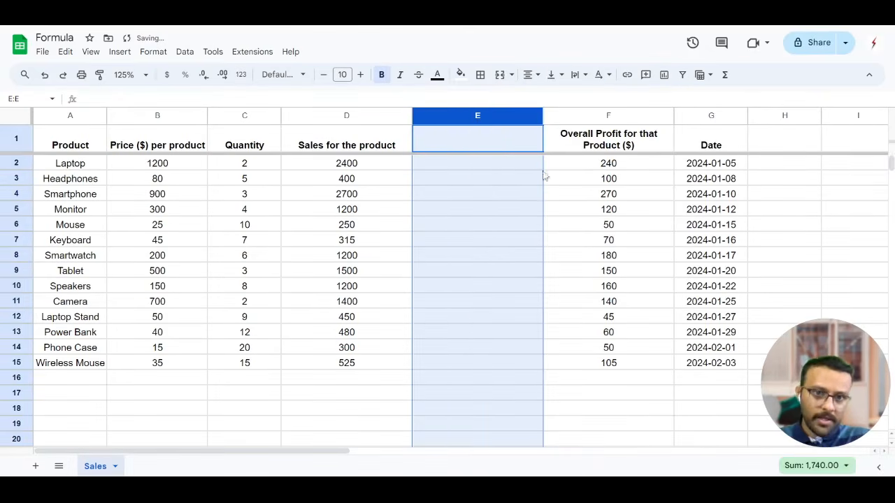
pyautogui.click(443, 142)
pyautogui.write('Profit')
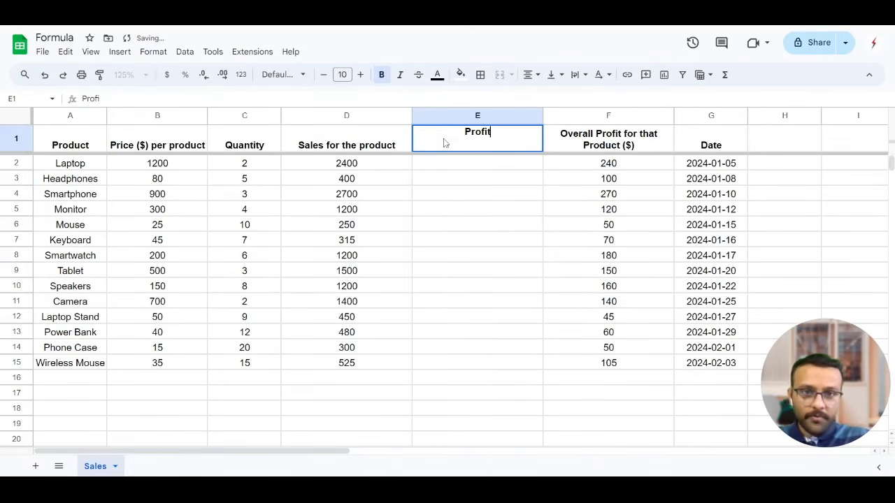
pyautogui.write(' per quanti')
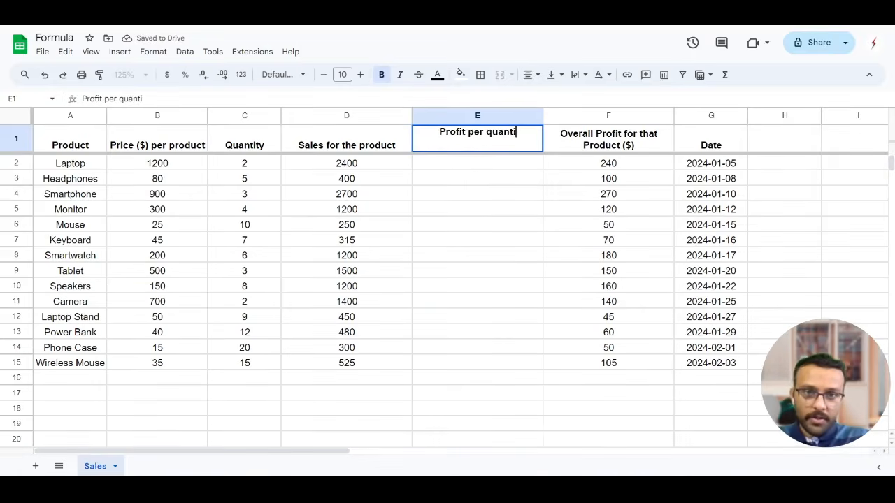
pyautogui.write('ty sold')
pyautogui.press('Return')
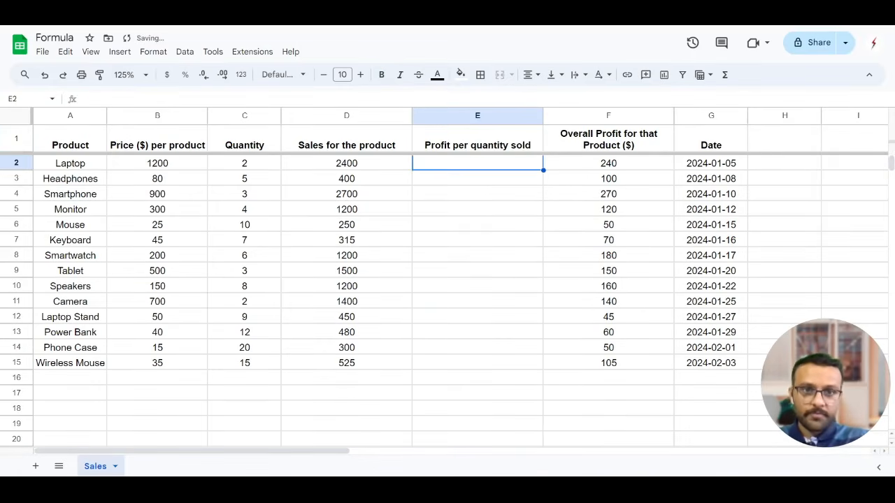
# - Calculate the laptop's profit per quantity sold in E2 by dividing overall profit by quantity with =F2/C2
pyautogui.click(619, 183)
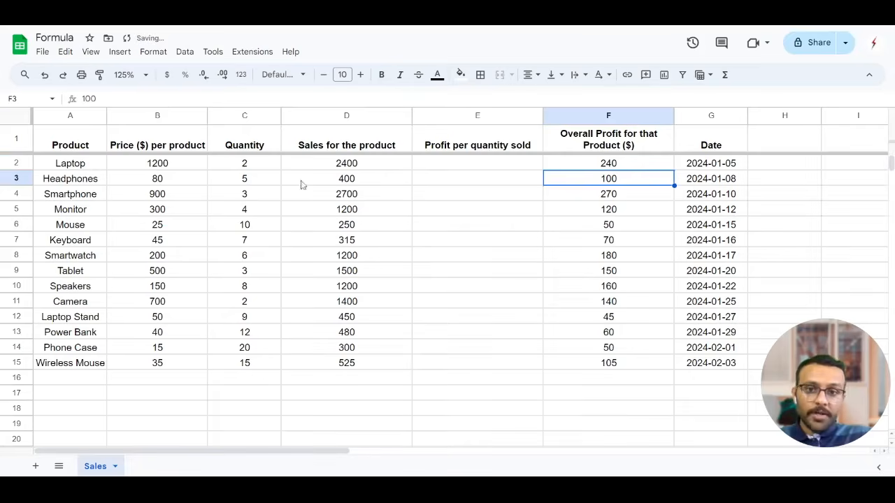
pyautogui.click(242, 169)
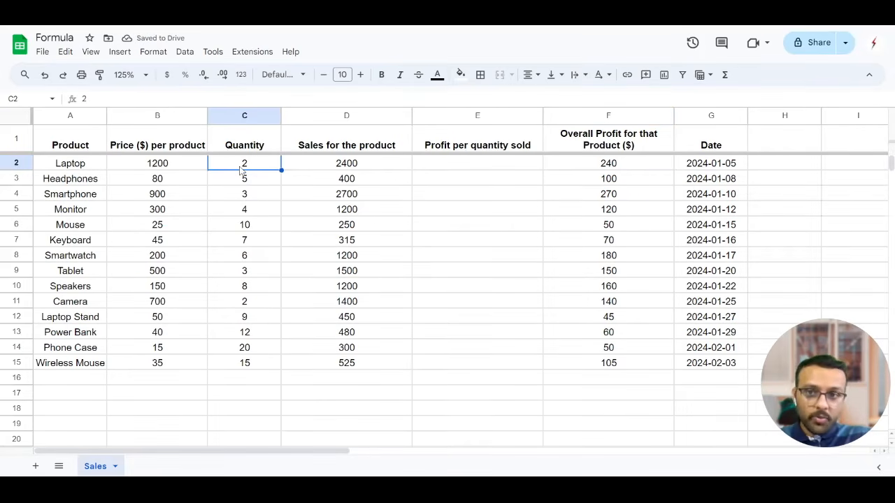
pyautogui.click(605, 169)
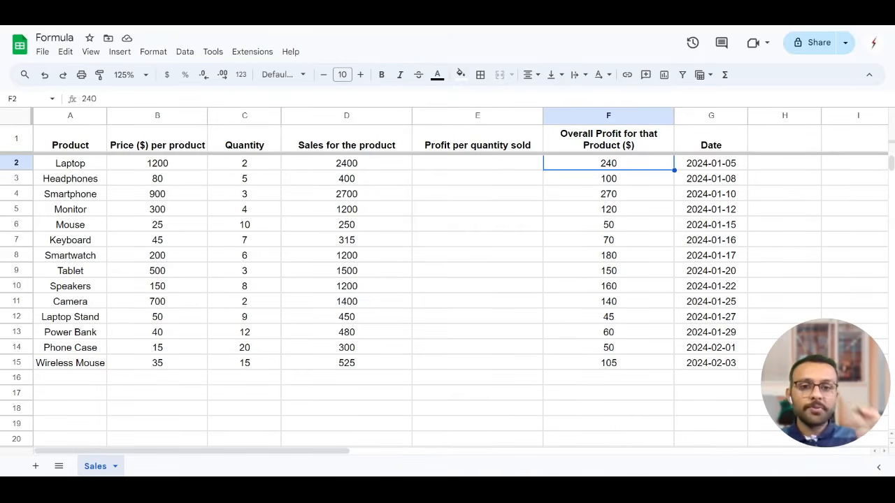
pyautogui.click(474, 164)
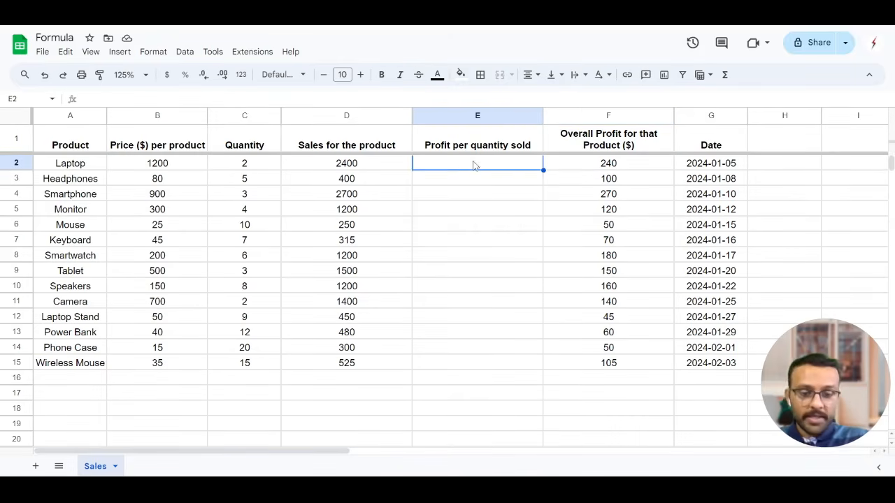
pyautogui.write('=F')
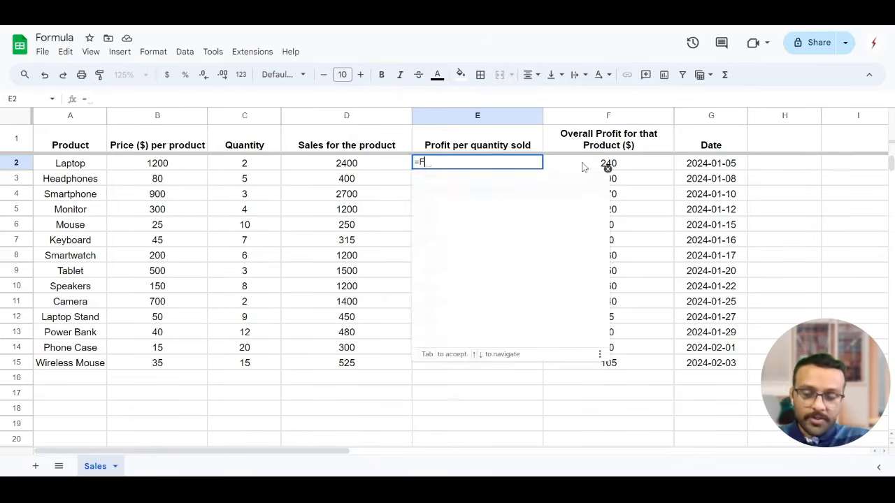
pyautogui.click(582, 165)
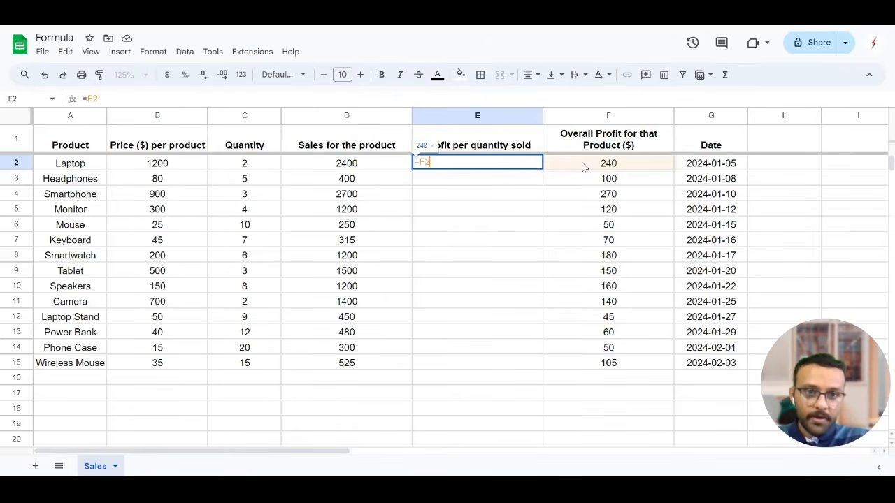
pyautogui.write('/')
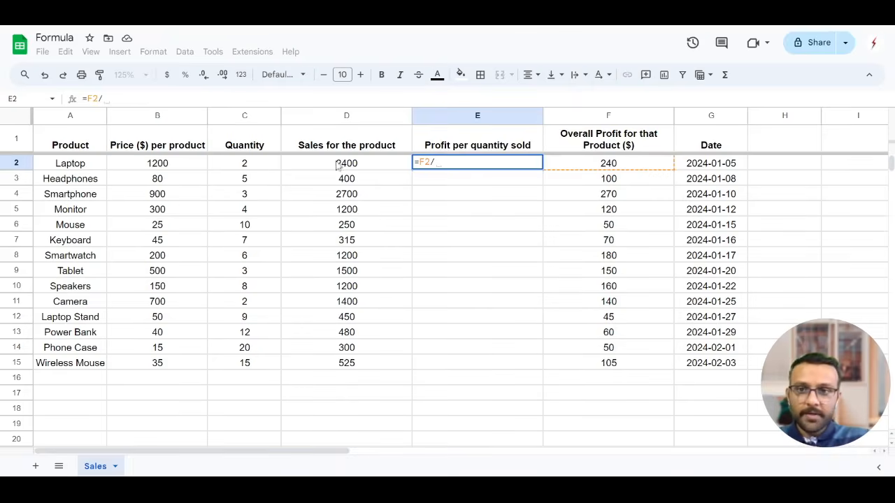
pyautogui.write('C3=2')
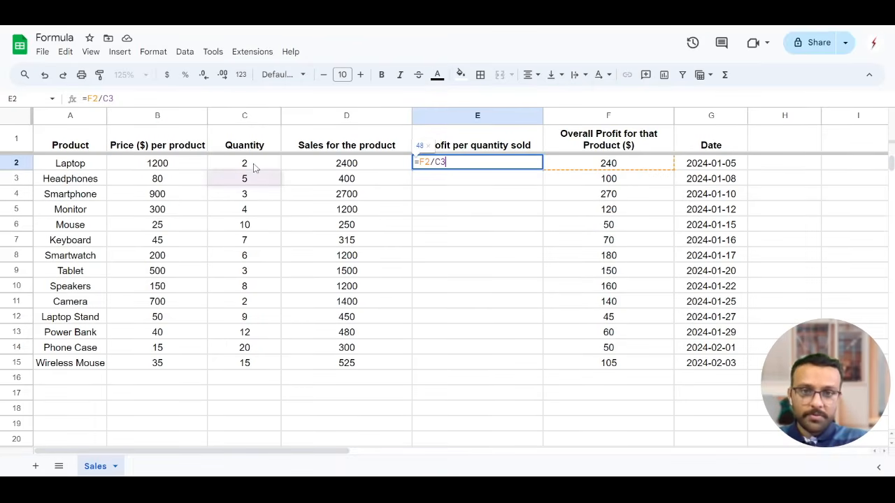
pyautogui.press('BackSpace')
pyautogui.press('BackSpace')
pyautogui.press('BackSpace')
pyautogui.write('2')
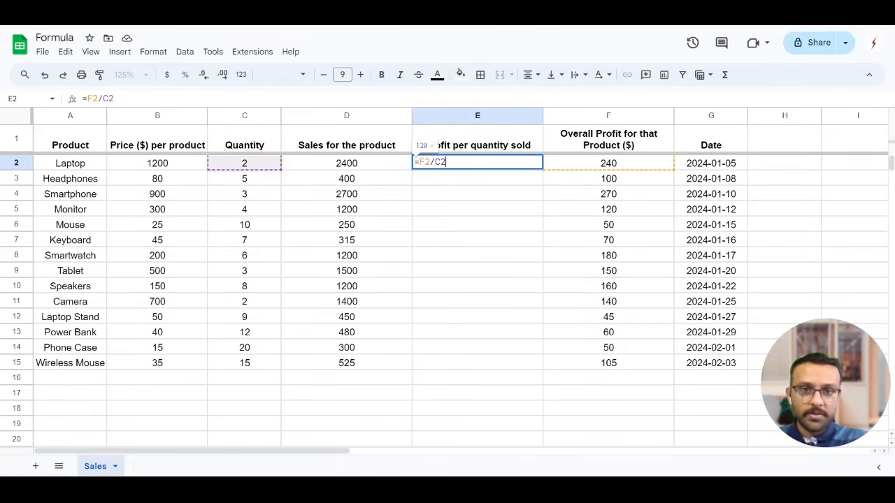
pyautogui.press('Return')
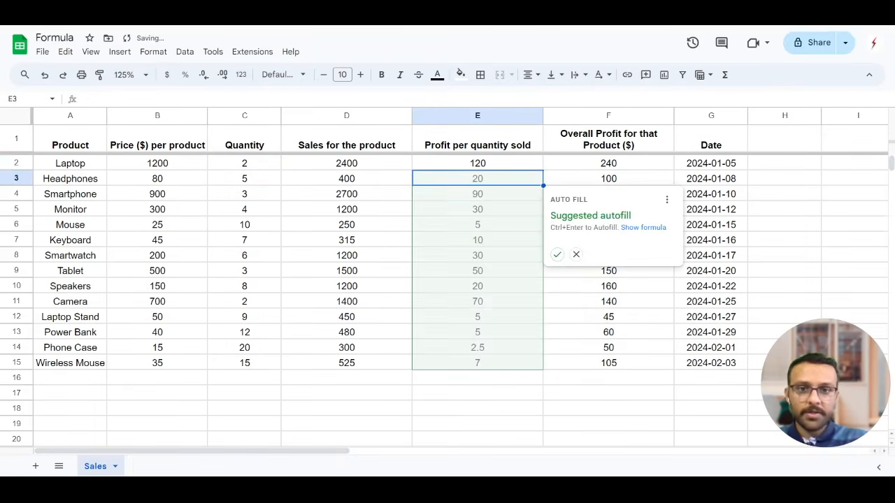
# - Accept the suggested autofill of the profit-per-quantity formula for E3:E15 and review the filled column
pyautogui.click(556, 254)
pyautogui.moveTo(490, 168); pyautogui.dragTo(489, 371)
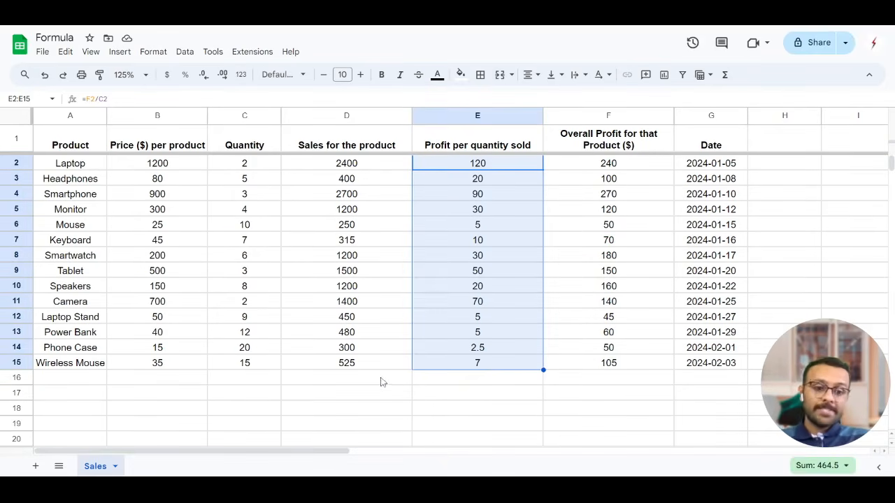
pyautogui.click(370, 399)
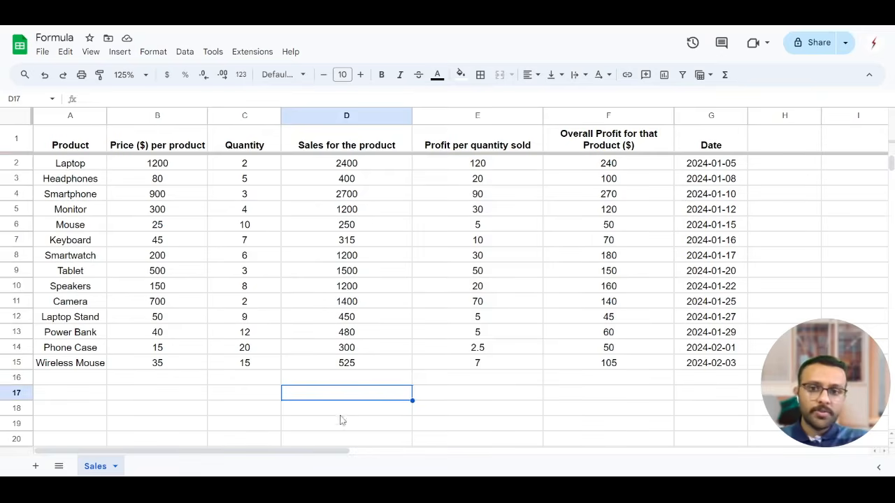
pyautogui.moveTo(811, 369); pyautogui.dragTo(765, 79)
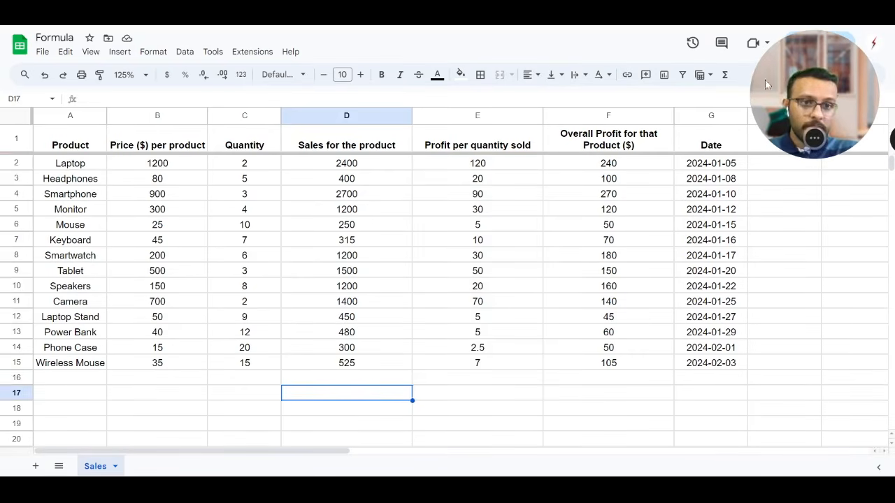
# - Select the sales values in D2:D15 and view their quick summary statistics, such as sum, average, min and max
pyautogui.moveTo(304, 164); pyautogui.dragTo(314, 352)
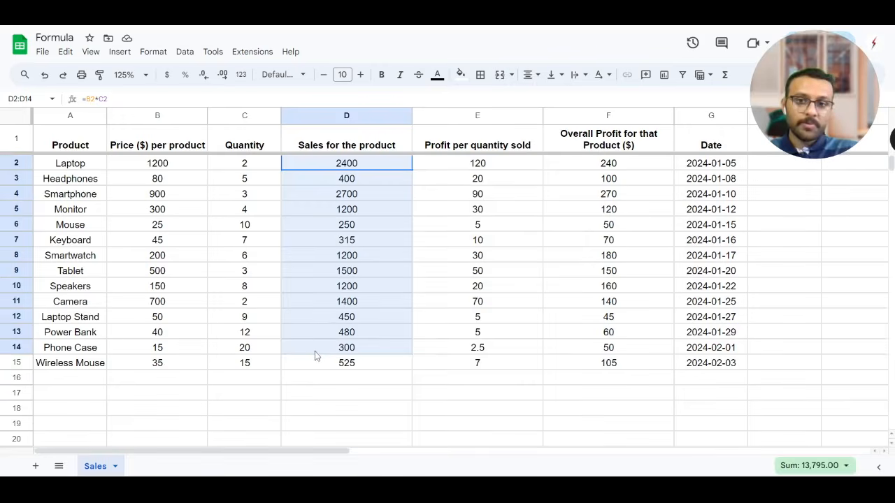
pyautogui.moveTo(314, 361); pyautogui.dragTo(315, 358)
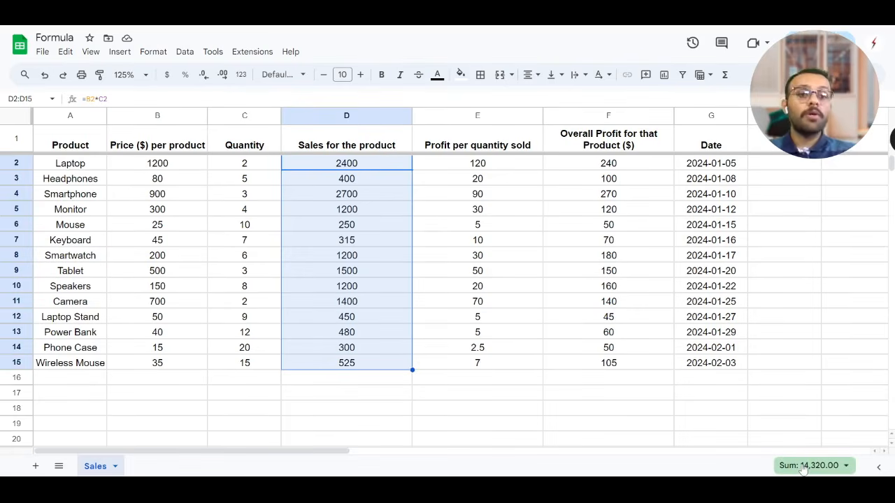
pyautogui.click(841, 467)
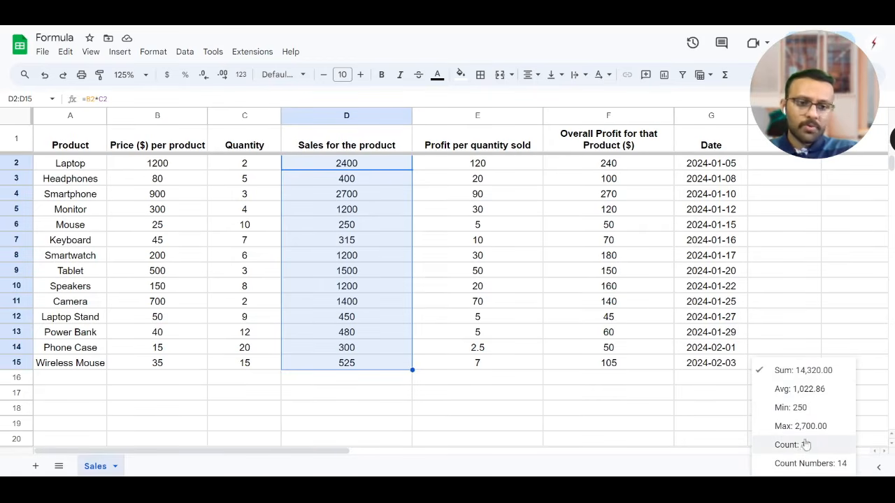
pyautogui.click(670, 474)
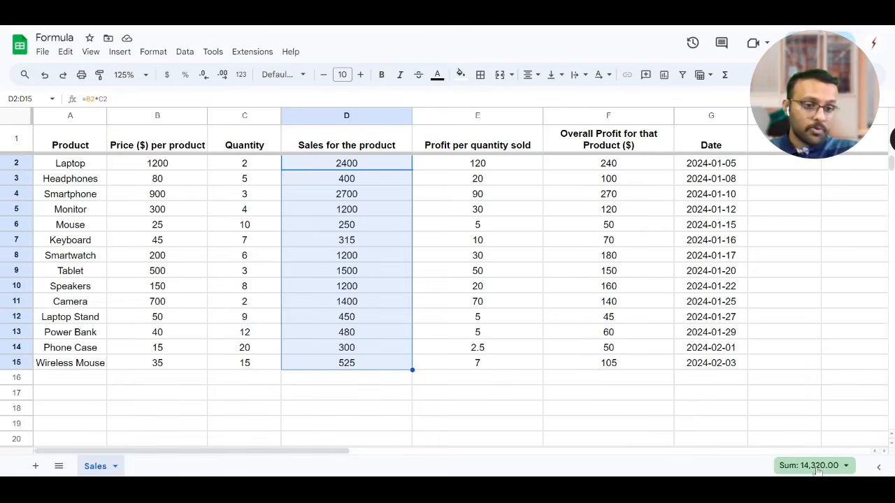
# - Start a formula in D16 and try out the SUM, AVERAGE and MIN function names
pyautogui.click(326, 385)
pyautogui.write('=')
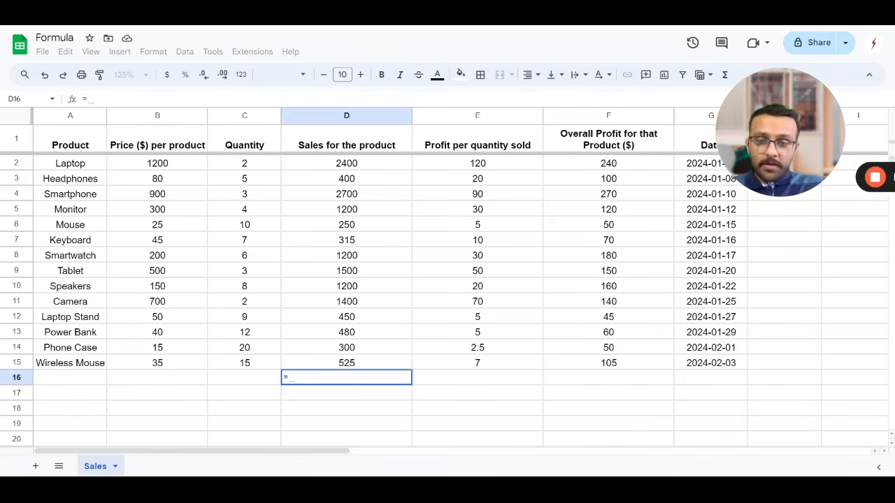
pyautogui.write('SUM')
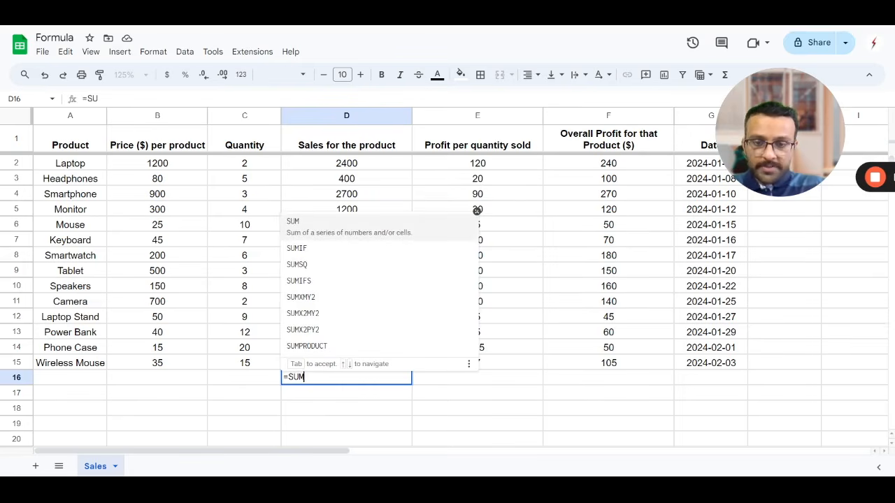
pyautogui.press('BackSpace')
pyautogui.press('BackSpace')
pyautogui.press('BackSpace')
pyautogui.write('AVERA')
pyautogui.press('BackSpace')
pyautogui.press('BackSpace')
pyautogui.press('BackSpace')
pyautogui.press('BackSpace')
pyautogui.press('BackSpace')
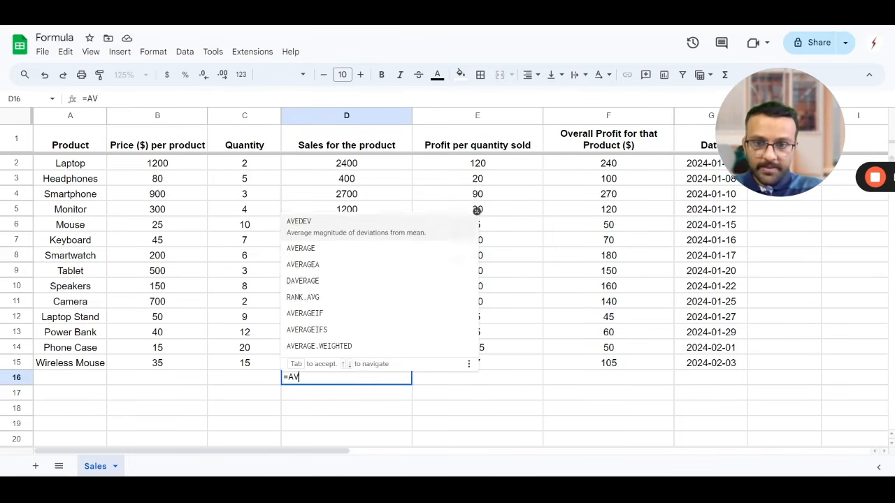
pyautogui.write('MIN')
pyautogui.press('BackSpace')
pyautogui.press('BackSpace')
pyautogui.press('BackSpace')
# - Total the product sales in D16 with the formula =SUM(D2:D15)
pyautogui.write('SUM')
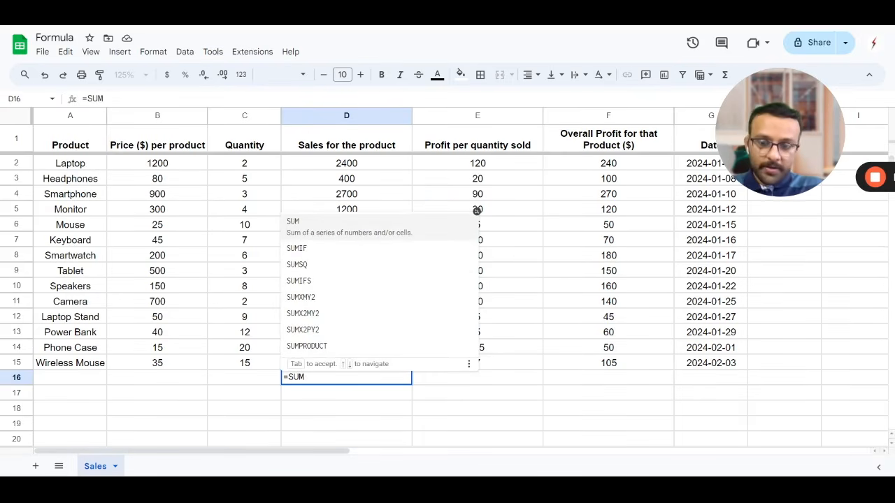
pyautogui.write('(')
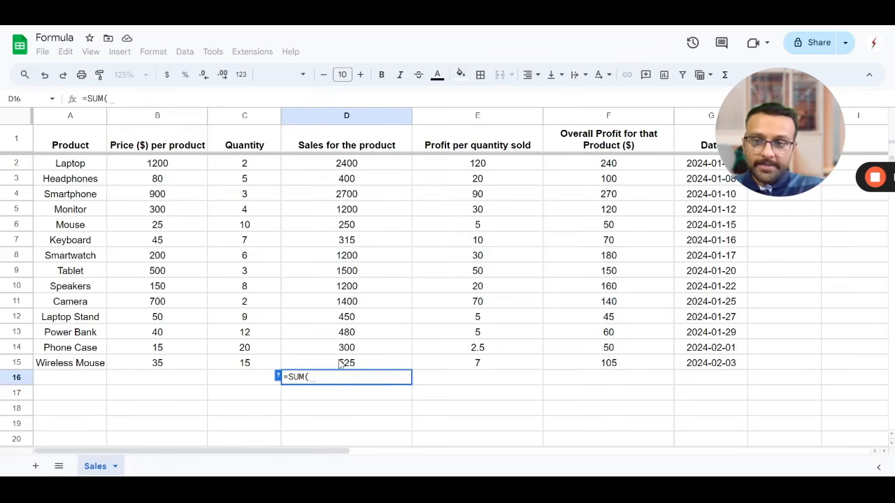
pyautogui.write('D')
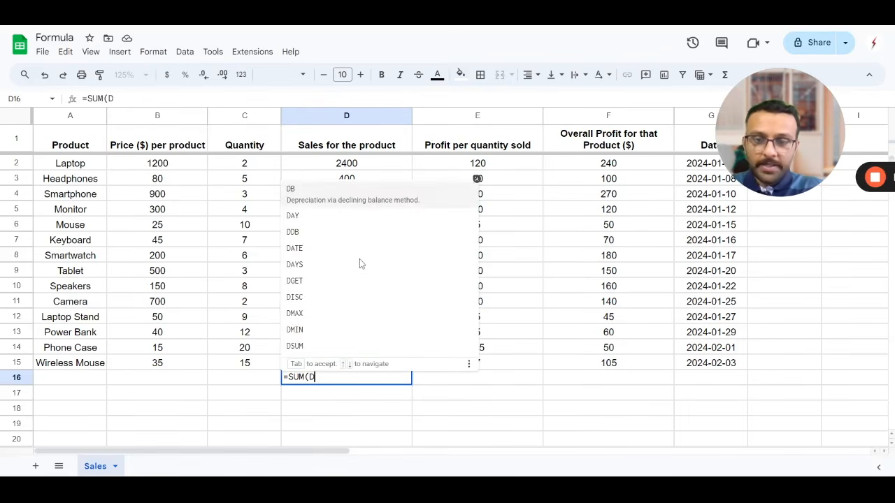
pyautogui.write('2:')
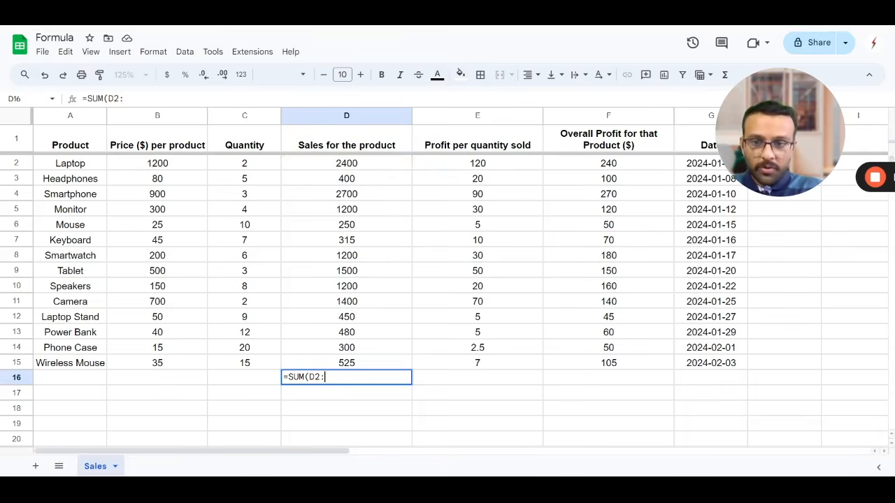
pyautogui.write('D15')
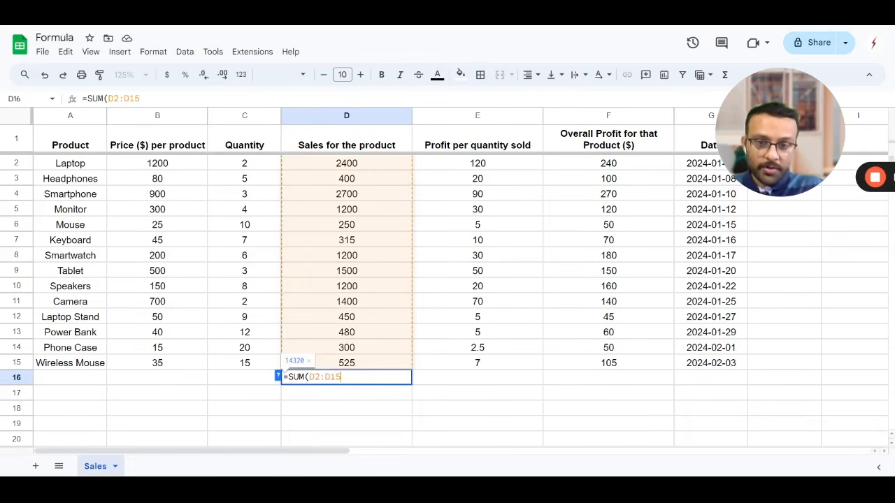
pyautogui.write(')')
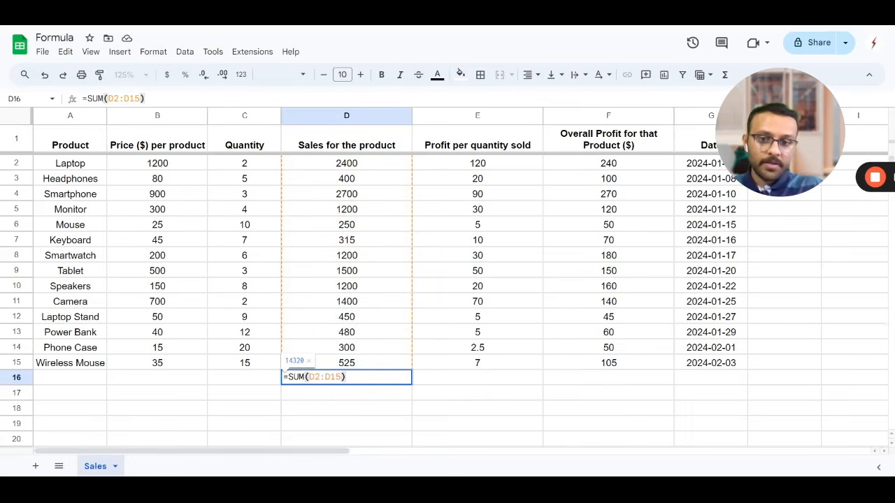
pyautogui.press('Return')
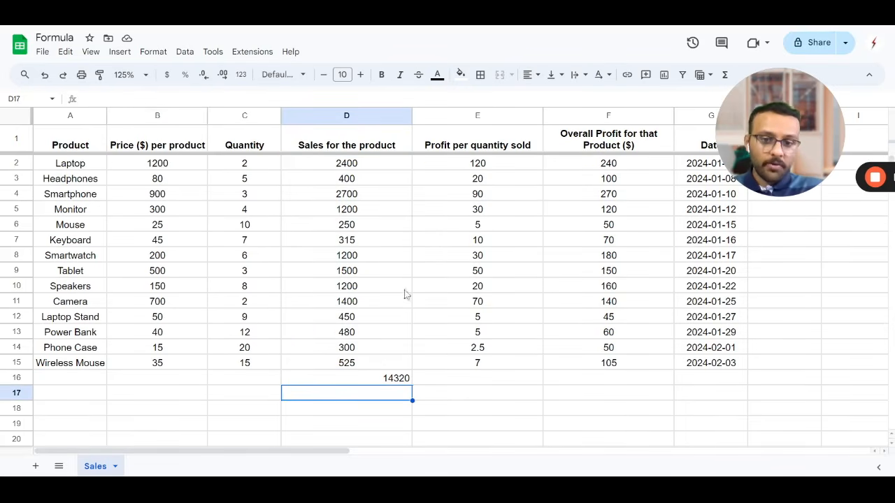
# - Remove the range from the SUM formula in D16 and supply D2:D15 again by selecting the cells on the sheet
pyautogui.click(384, 383)
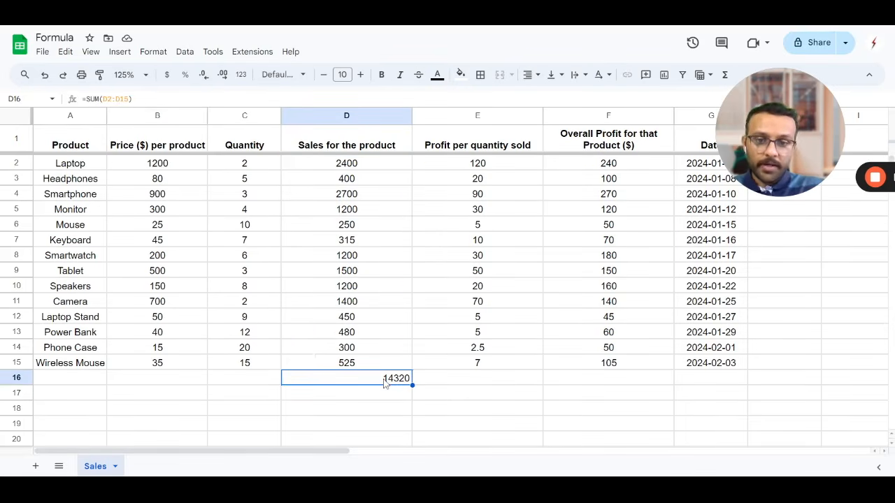
pyautogui.doubleClick(383, 382)
pyautogui.press('BackSpace')
pyautogui.press('BackSpace')
pyautogui.press('BackSpace')
pyautogui.press('BackSpace')
pyautogui.press('BackSpace')
pyautogui.press('BackSpace')
pyautogui.press('BackSpace')
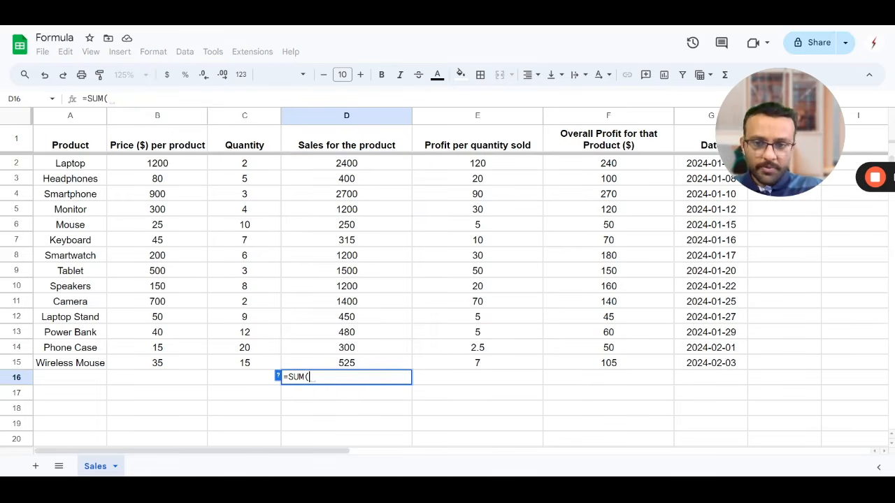
pyautogui.moveTo(376, 163); pyautogui.dragTo(390, 365)
pyautogui.press('Return')
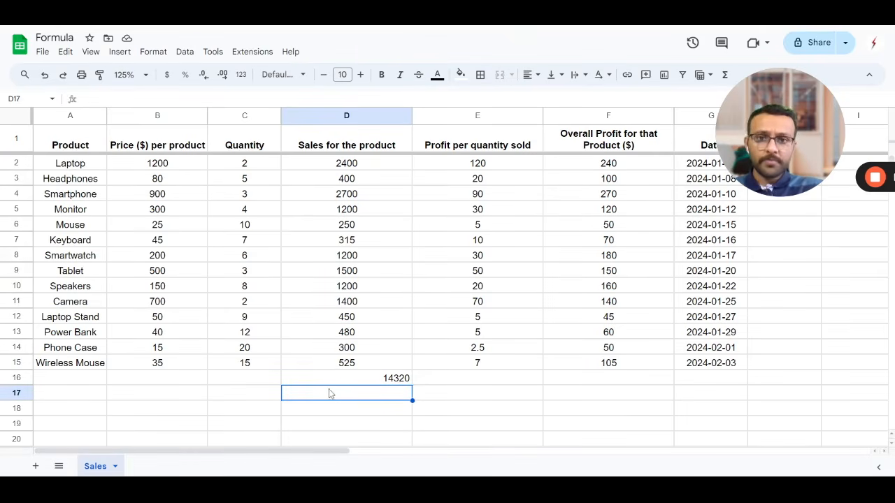
# - Find the highest overall profit by entering a MAX formula over F2:F15 in F16
pyautogui.click(460, 383)
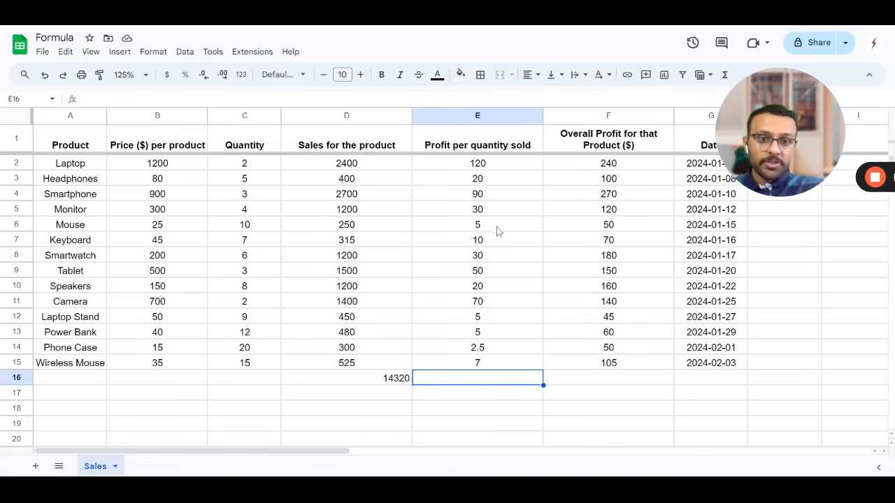
pyautogui.click(598, 383)
pyautogui.write('=')
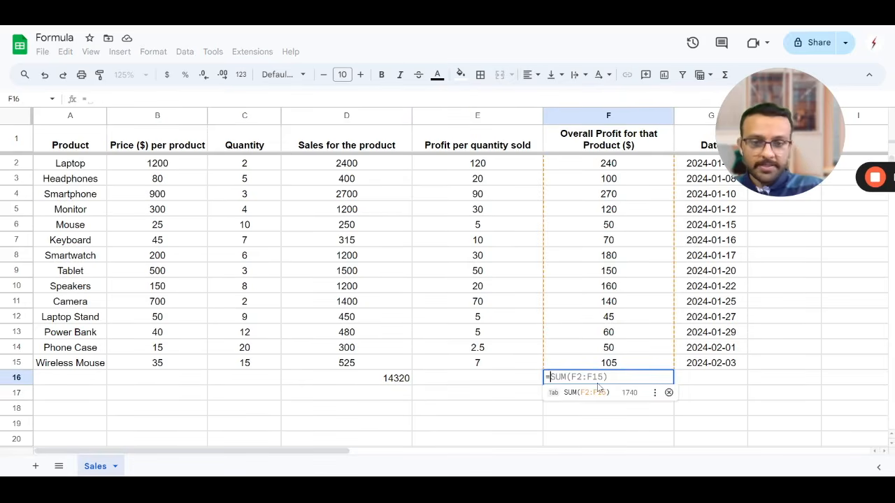
pyautogui.write('MAX')
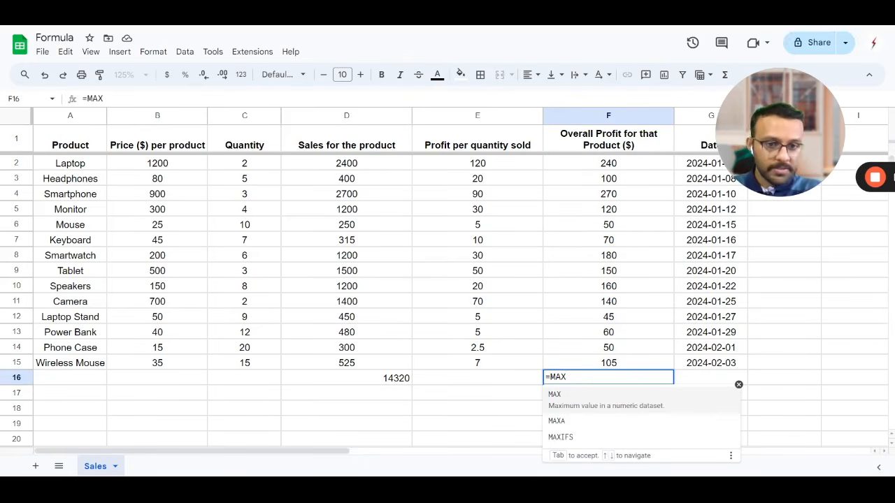
pyautogui.write('(')
pyautogui.moveTo(608, 362); pyautogui.dragTo(597, 165)
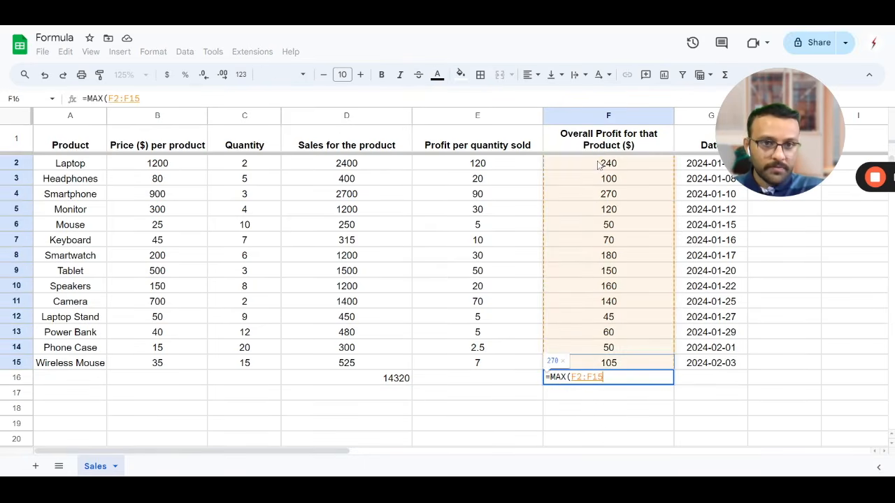
pyautogui.press('Return')
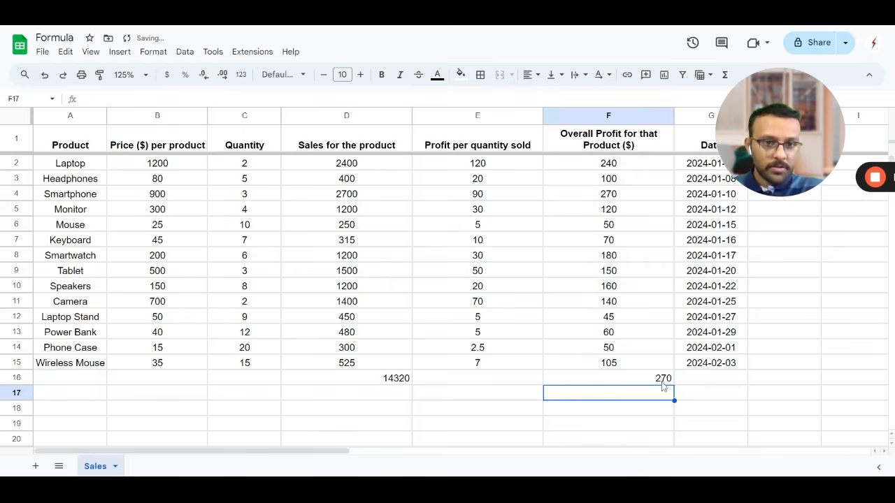
# - Check which product row holds the maximum overall profit and inspect the MAX formula in F16
pyautogui.click(594, 200)
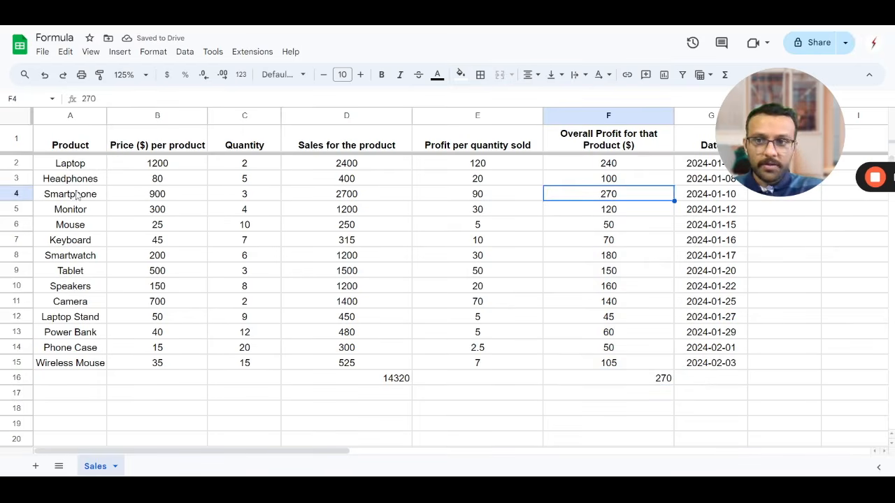
pyautogui.press('Home')
pyautogui.click(650, 384)
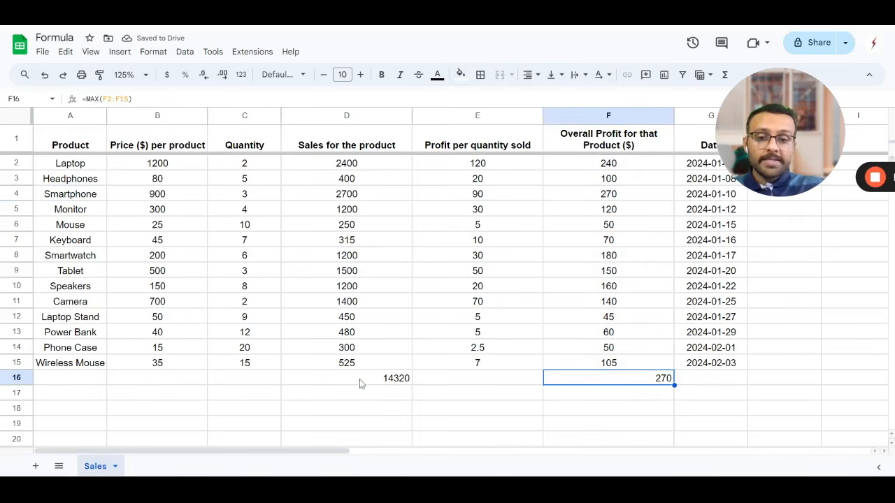
# - Clear the SUM formula from D16 and the MAX formula from F16
pyautogui.click(359, 384)
pyautogui.press('Delete')
pyautogui.click(654, 382)
pyautogui.press('Delete')
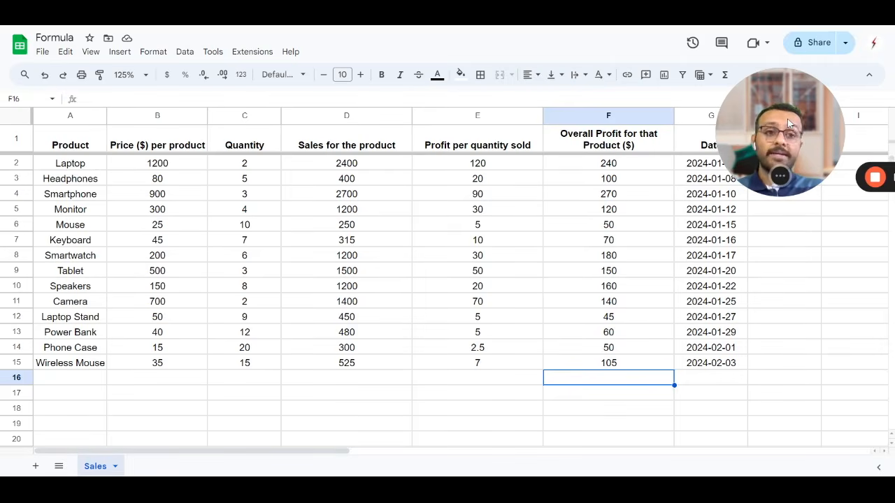
pyautogui.moveTo(787, 122); pyautogui.dragTo(538, 228)
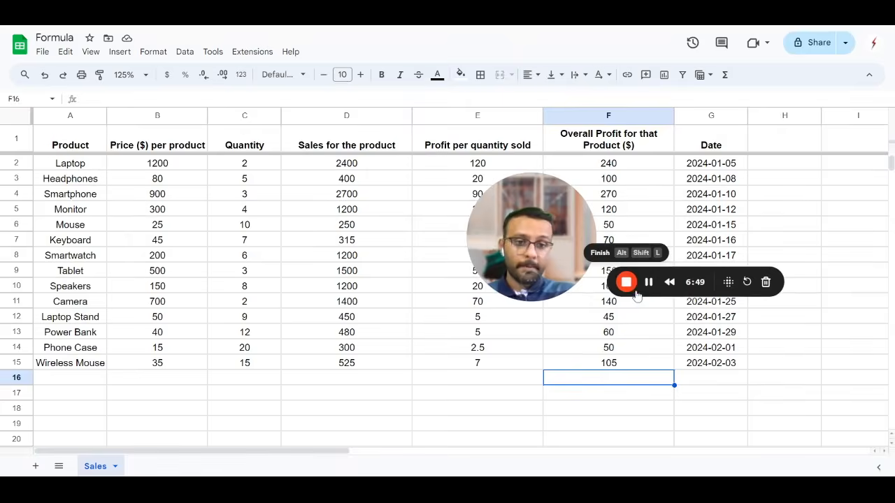